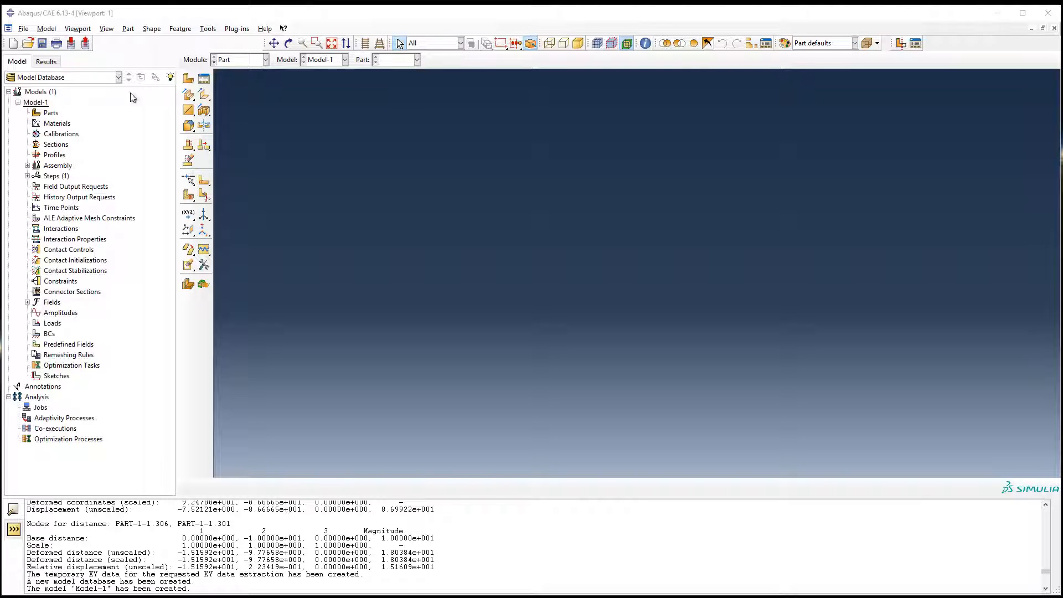
# Start a new model database and import the Abaqus input file Mesh.inp from the Temp directory as a model.
pyautogui.click(14, 43)
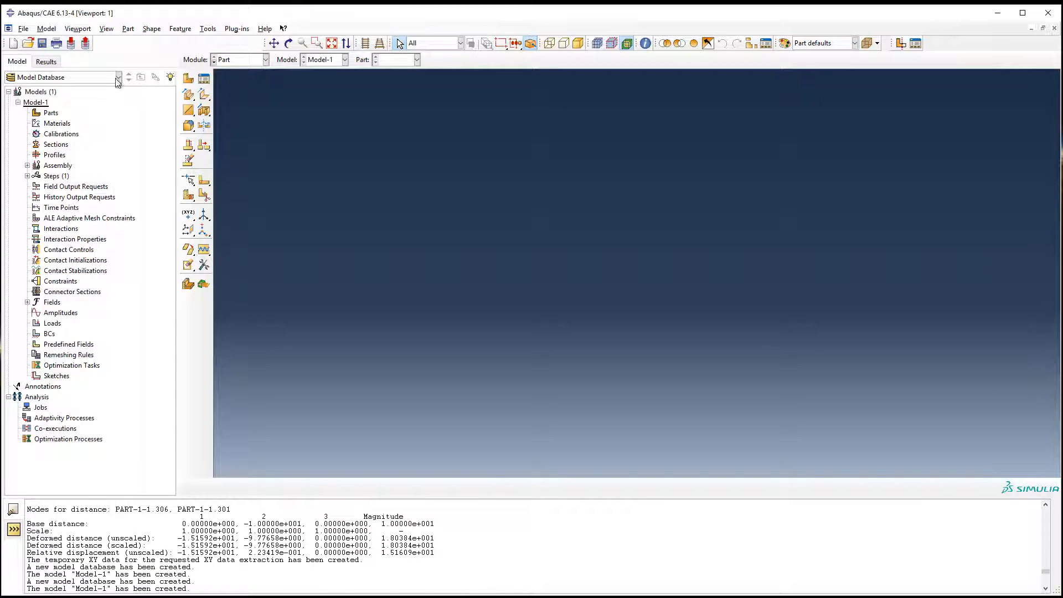
pyautogui.click(25, 29)
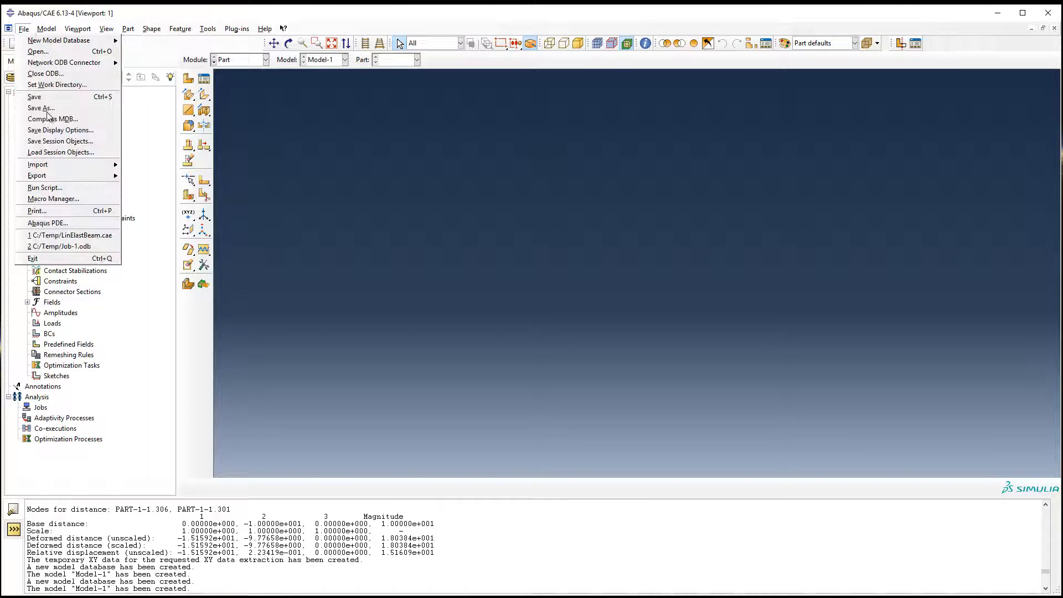
pyautogui.moveTo(64, 165)
pyautogui.click(161, 200)
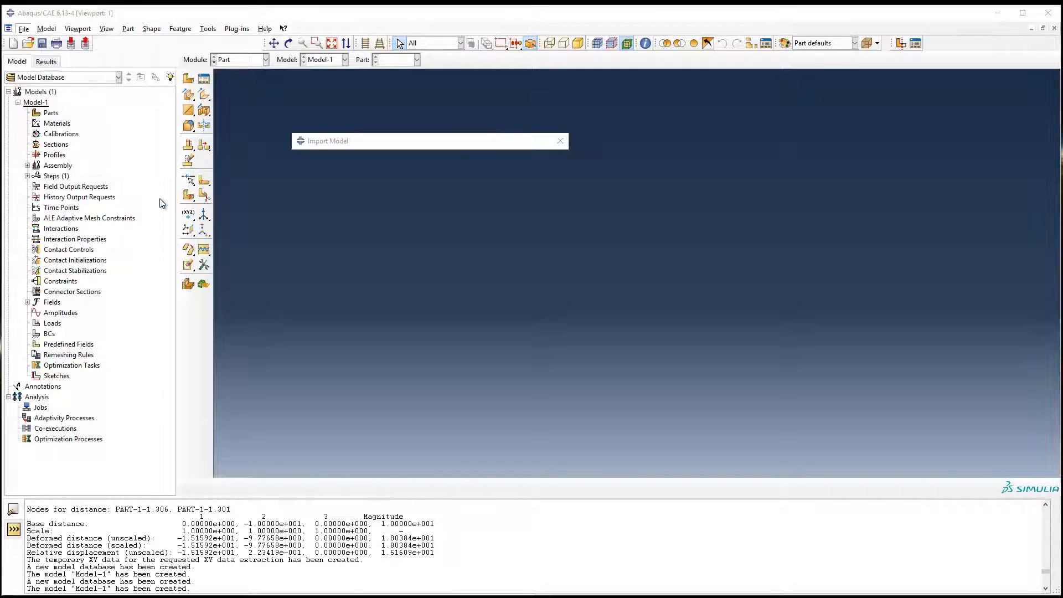
pyautogui.click(321, 210)
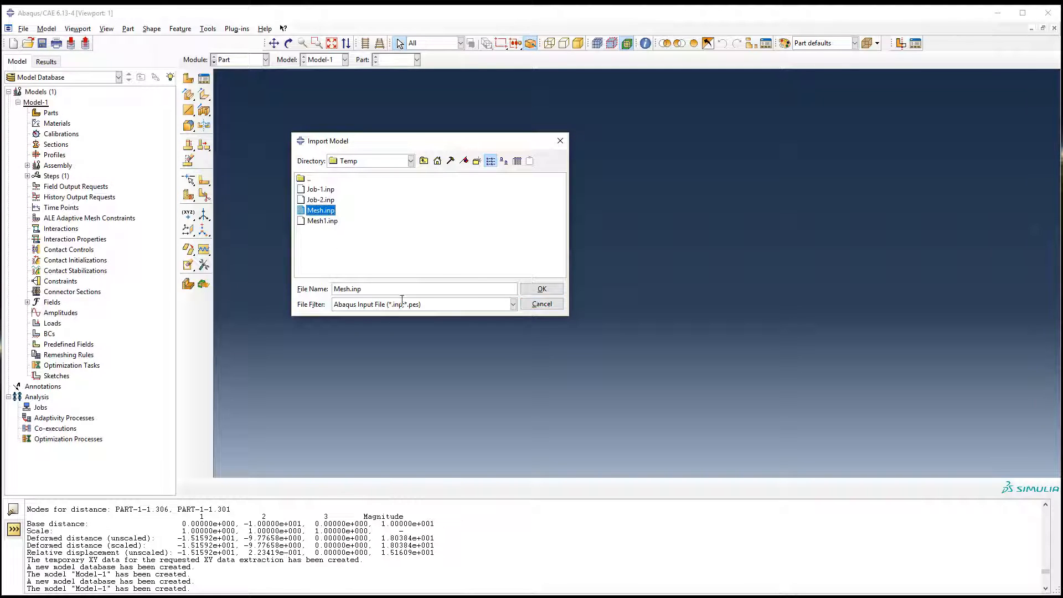
pyautogui.click(530, 290)
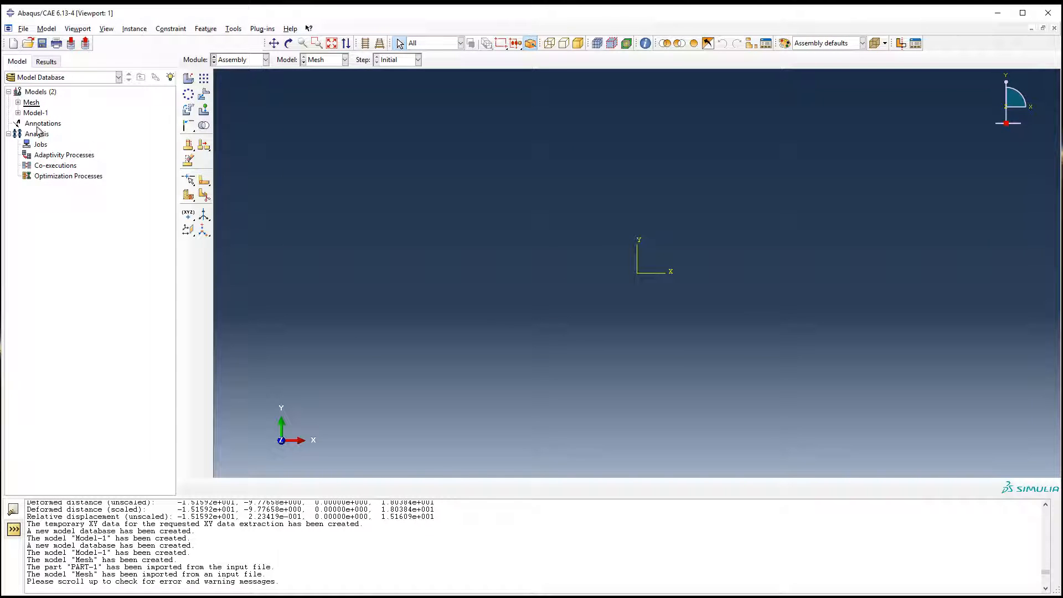
# Delete the empty model Model-1 from the model database.
pyautogui.rightClick(36, 113)
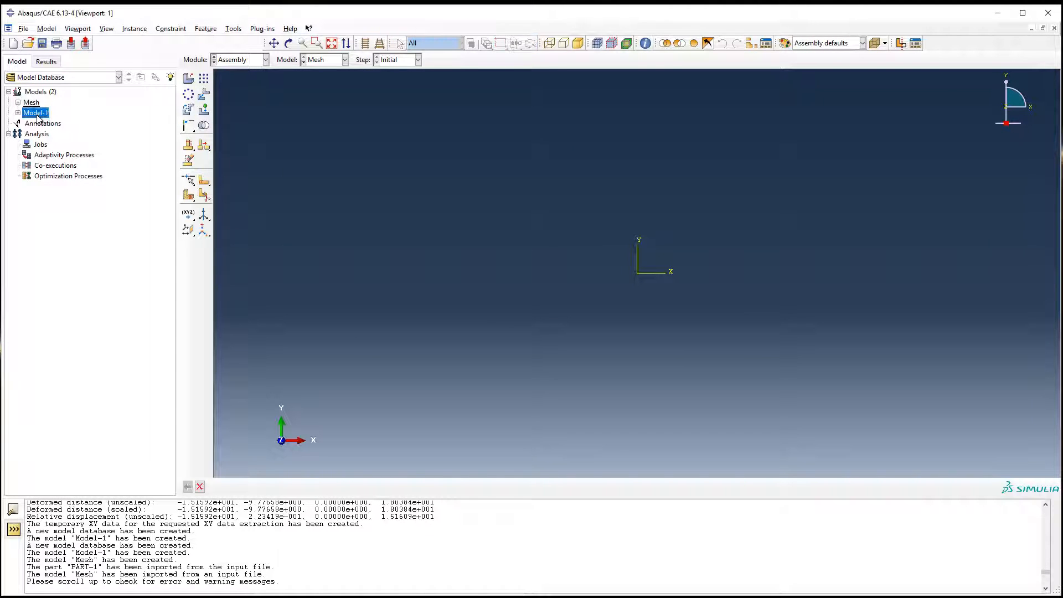
pyautogui.click(61, 177)
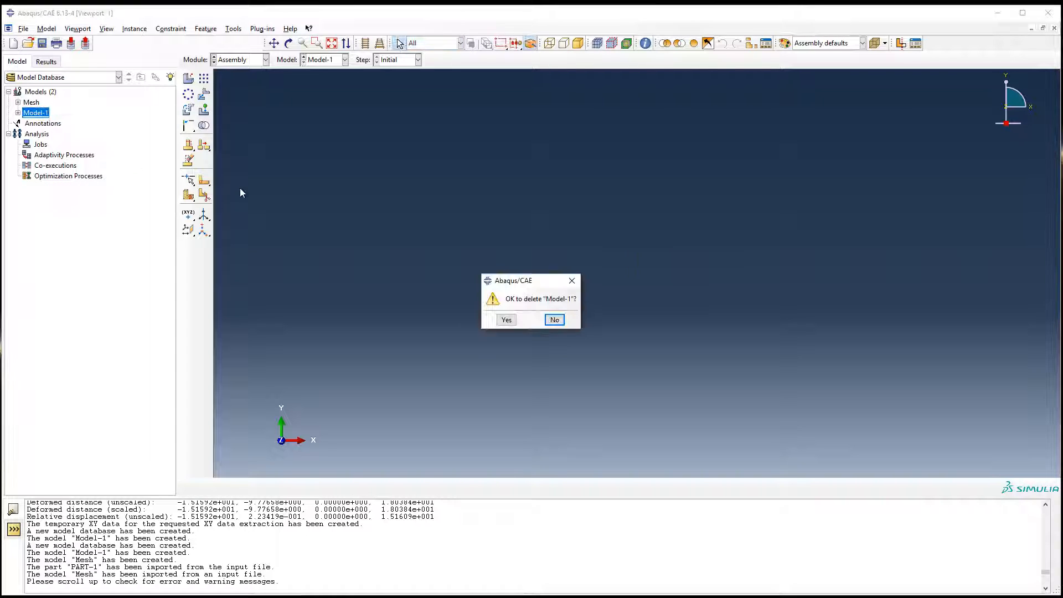
pyautogui.click(506, 320)
# Expand the Mesh model and switch the context to its parts to display the imported part.
pyautogui.click(19, 102)
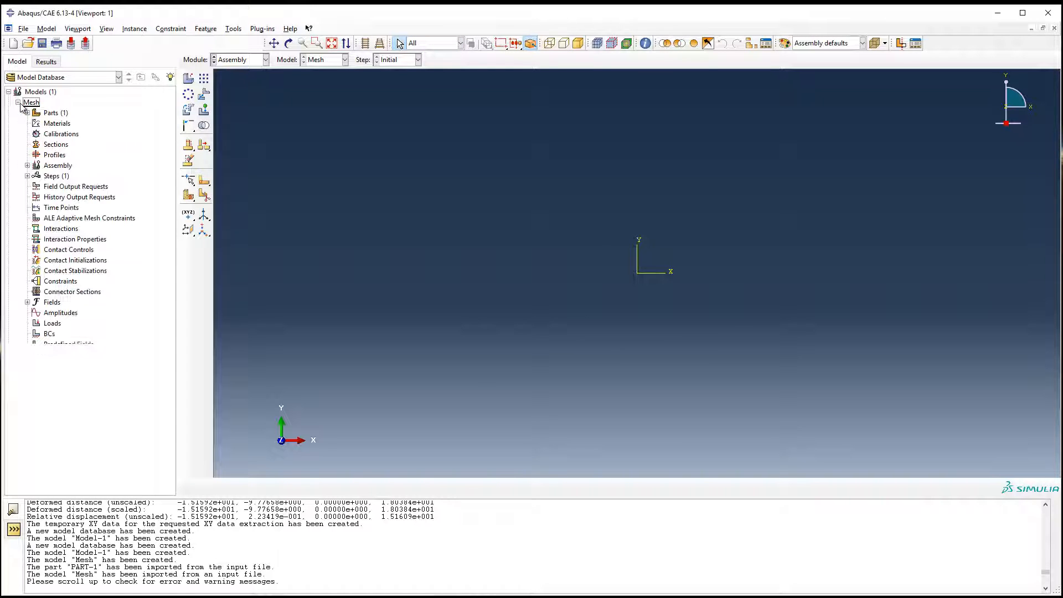
pyautogui.rightClick(38, 113)
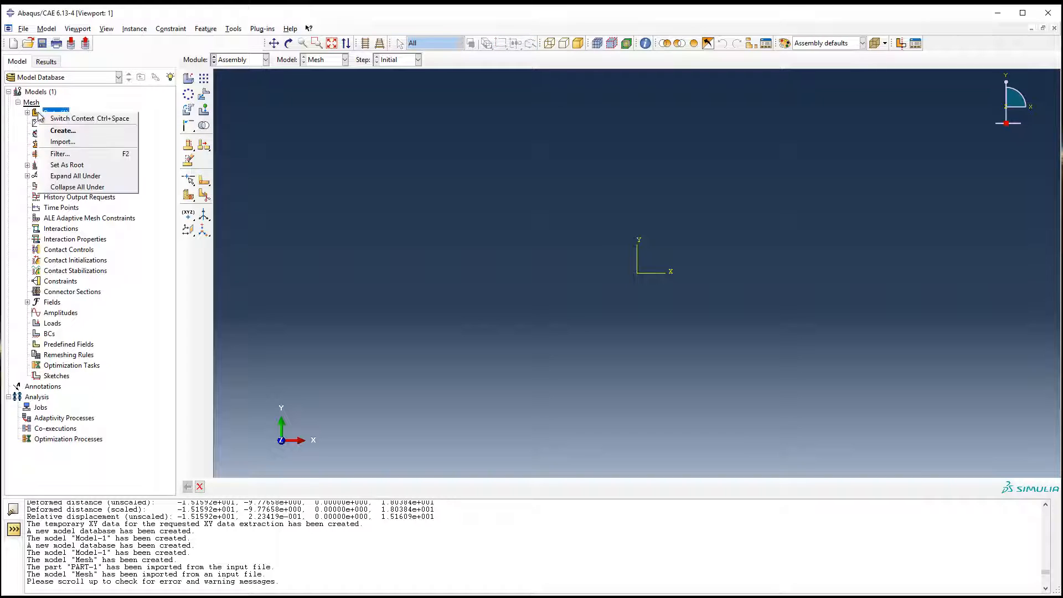
pyautogui.click(70, 118)
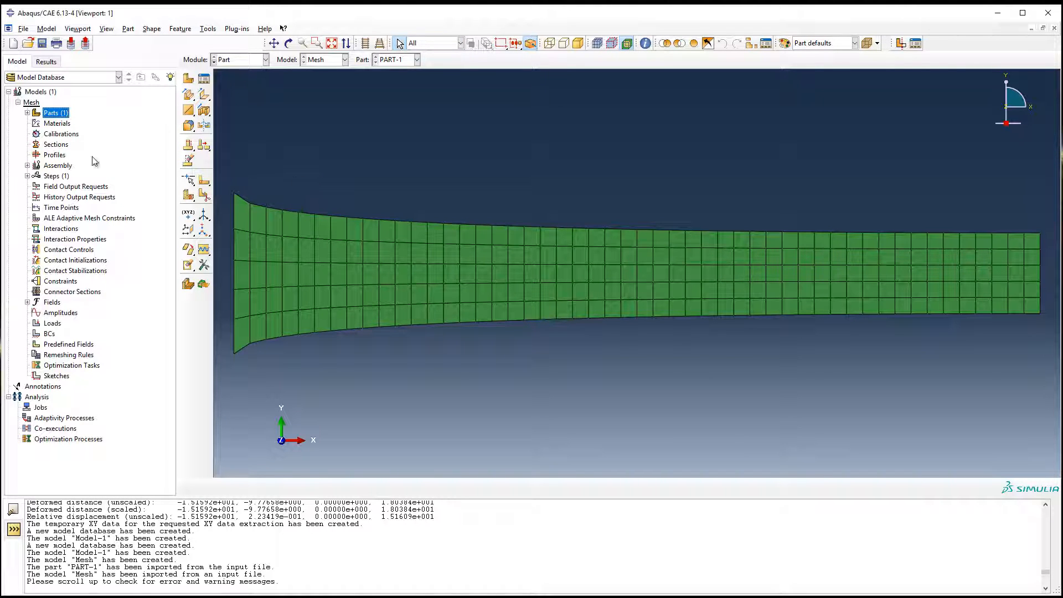
# Consult the Abaqus units table in the open PDF guide, checking the SI (mm) column.
pyautogui.click(40, 125)
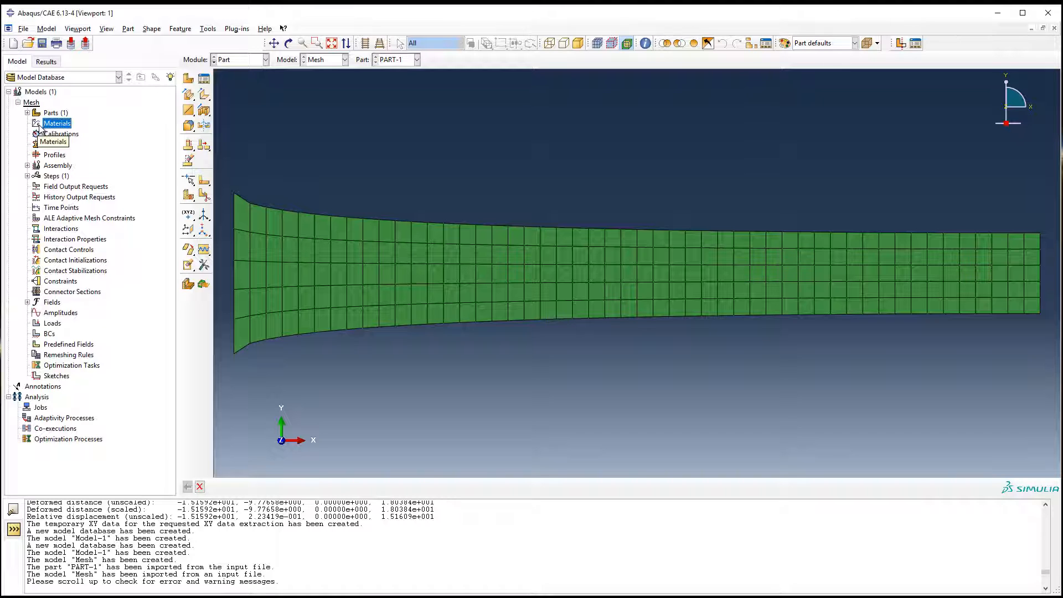
pyautogui.click(260, 597)
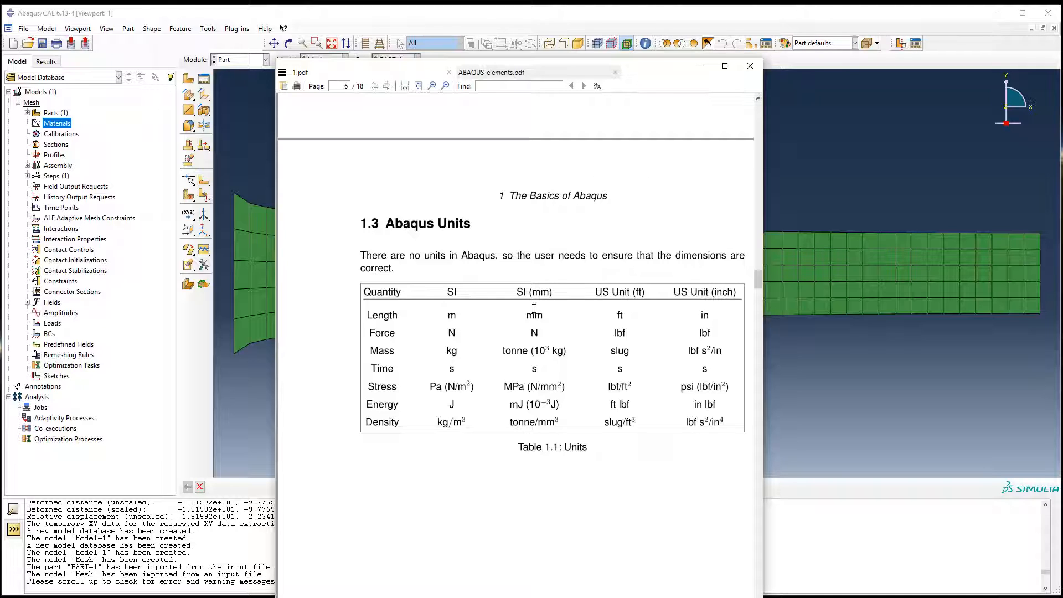
pyautogui.moveTo(529, 313); pyautogui.dragTo(542, 342)
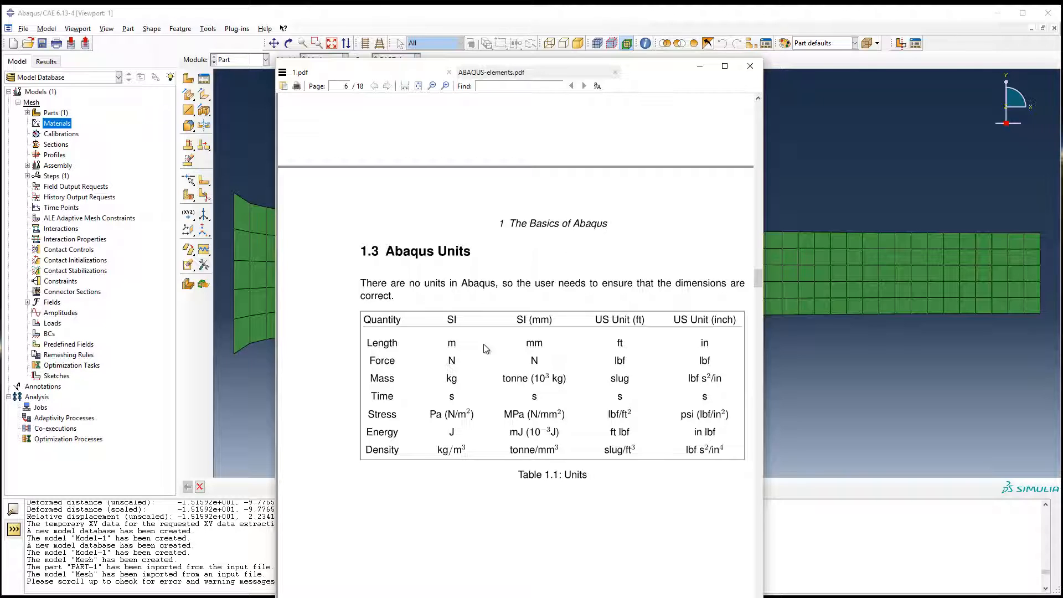
pyautogui.click(700, 66)
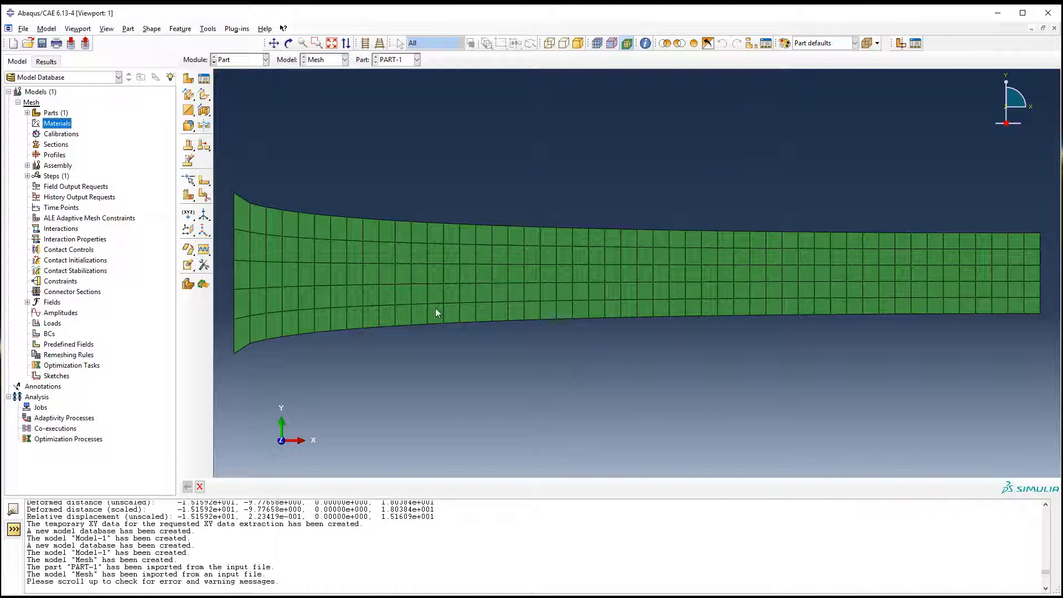
# Query the distance between a node on the beam's flared end and a node on its opposite straight end.
pyautogui.click(208, 29)
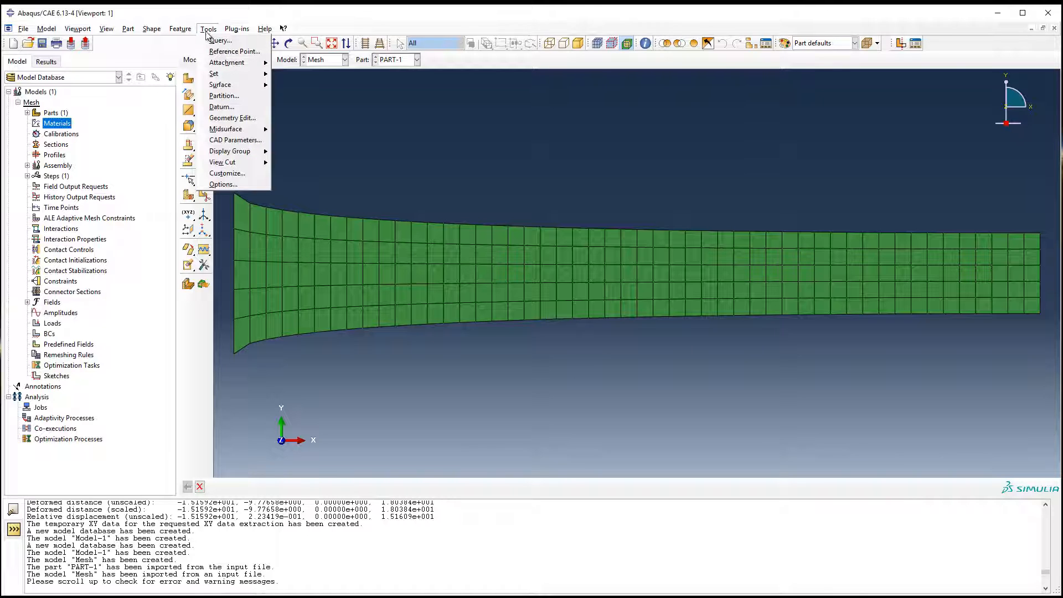
pyautogui.click(220, 41)
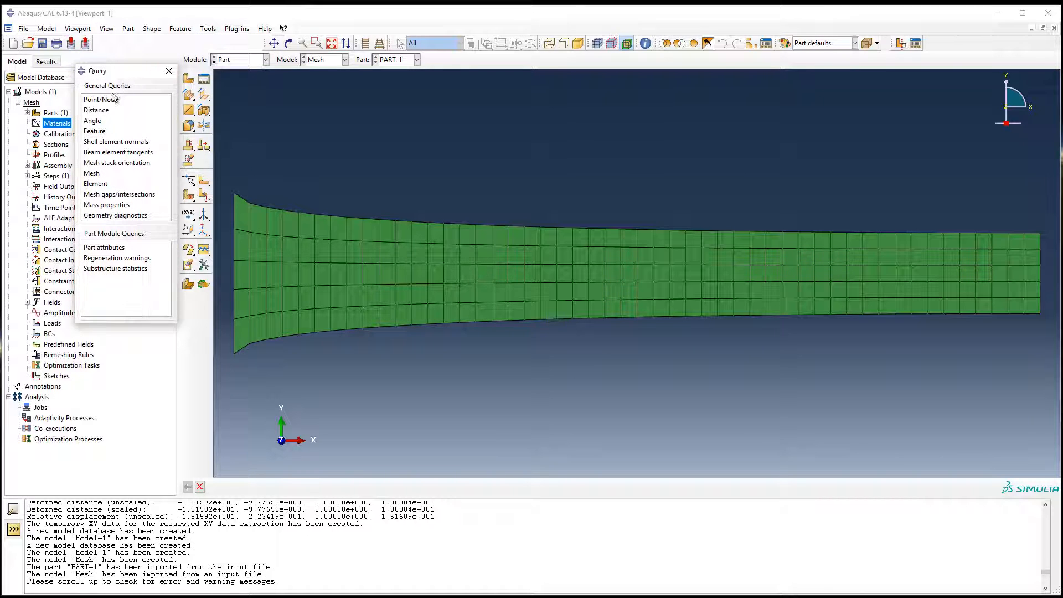
pyautogui.click(109, 110)
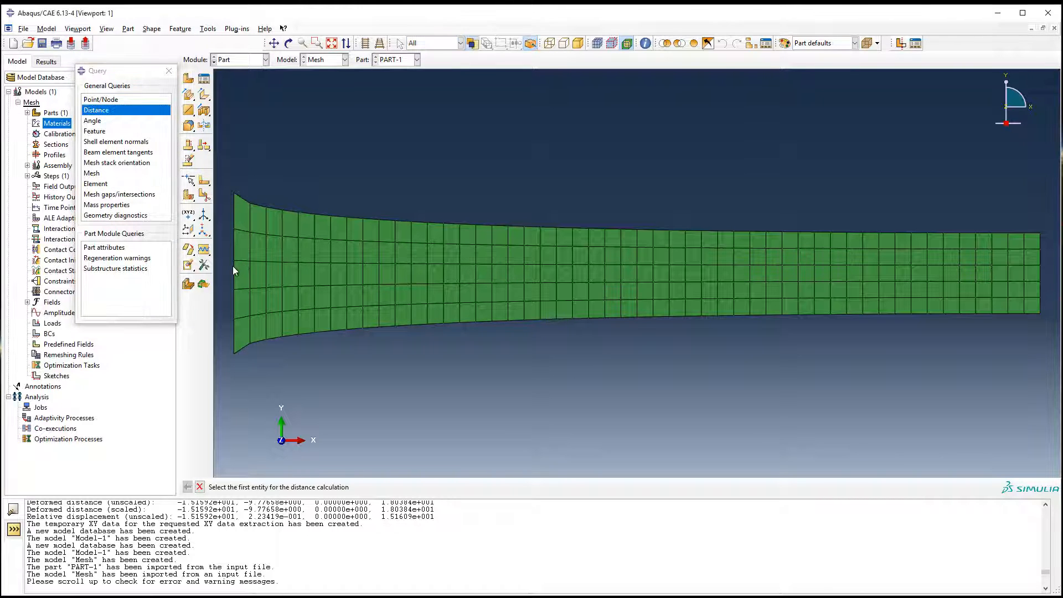
pyautogui.click(234, 289)
pyautogui.click(1040, 282)
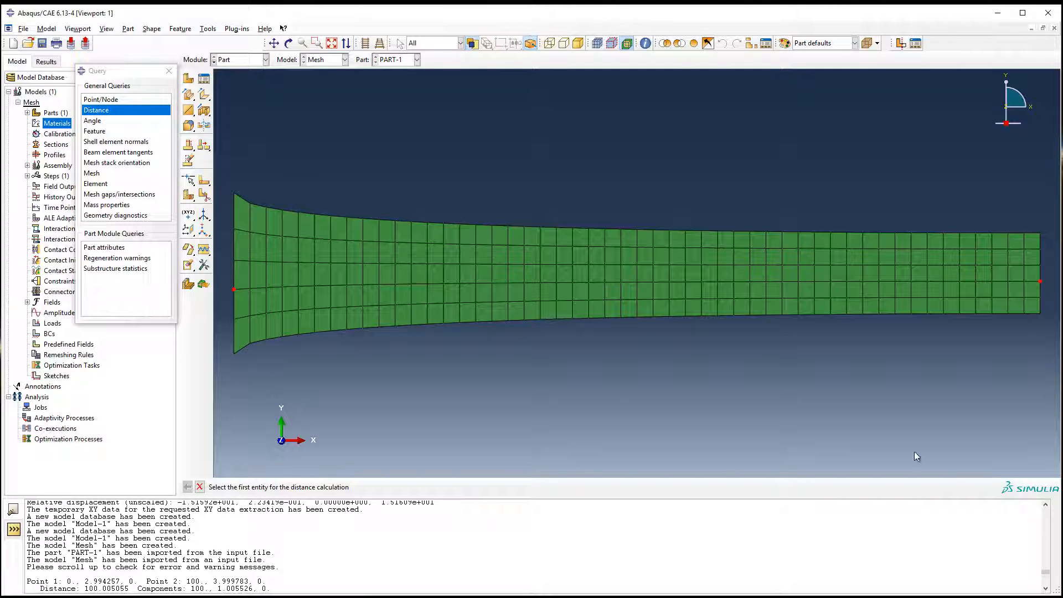
# Measure the height of the beam's straight end between its two corner nodes and close the query.
pyautogui.click(1040, 314)
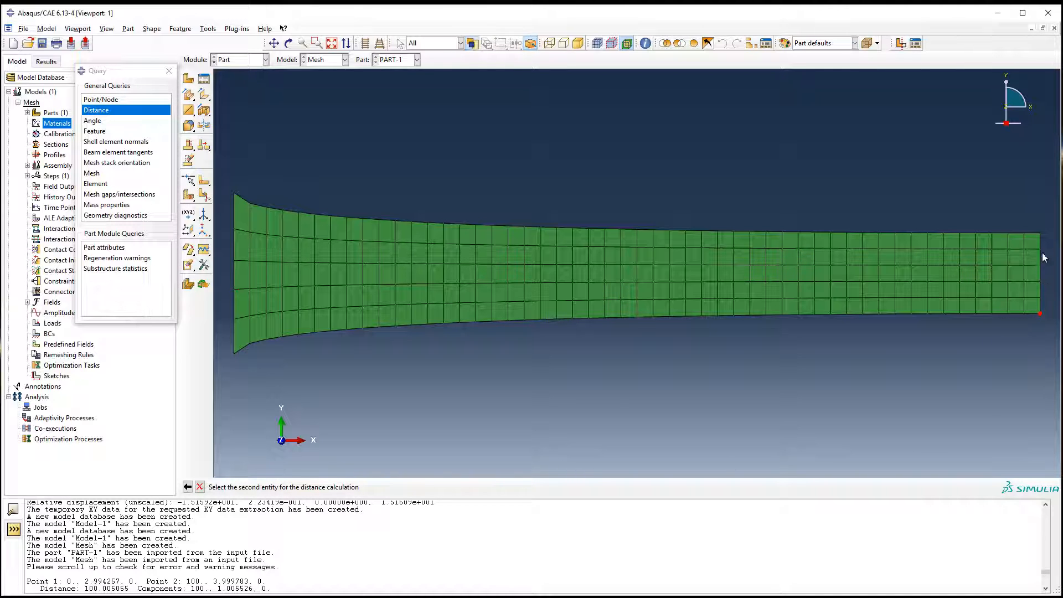
pyautogui.click(1041, 235)
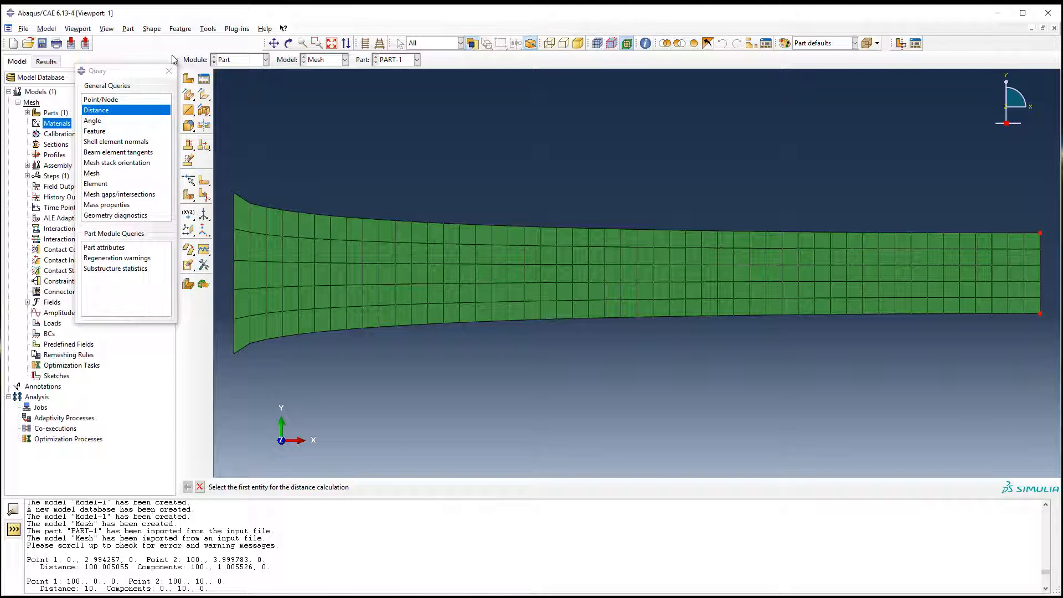
pyautogui.click(168, 72)
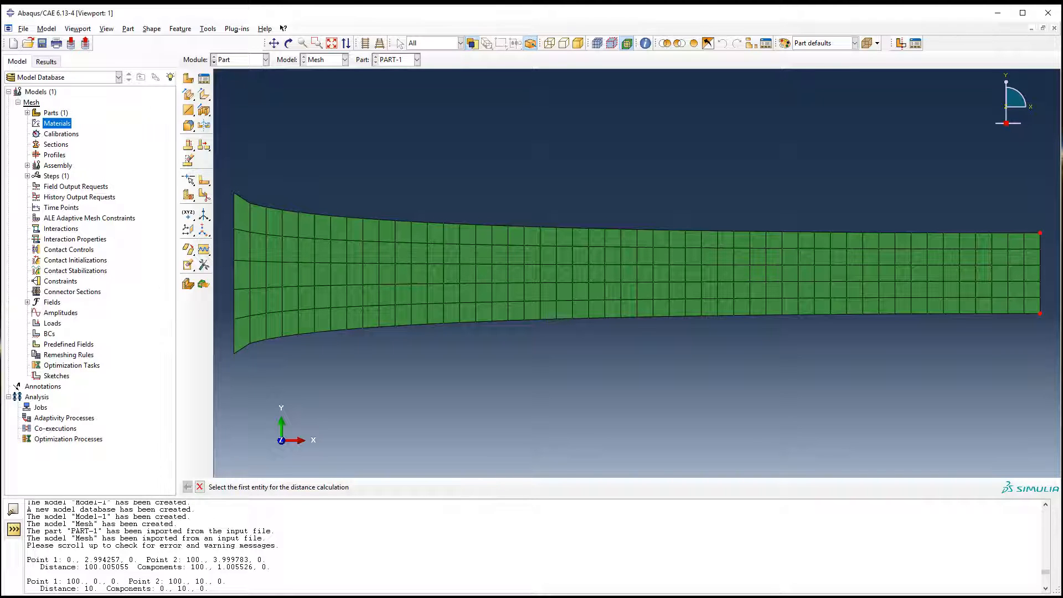
# Recheck the units table in the PDF and look up steel's Young's modulus in the Wikipedia table, returning to Abaqus/CAE.
pyautogui.hotkey('alt', 'Tab')
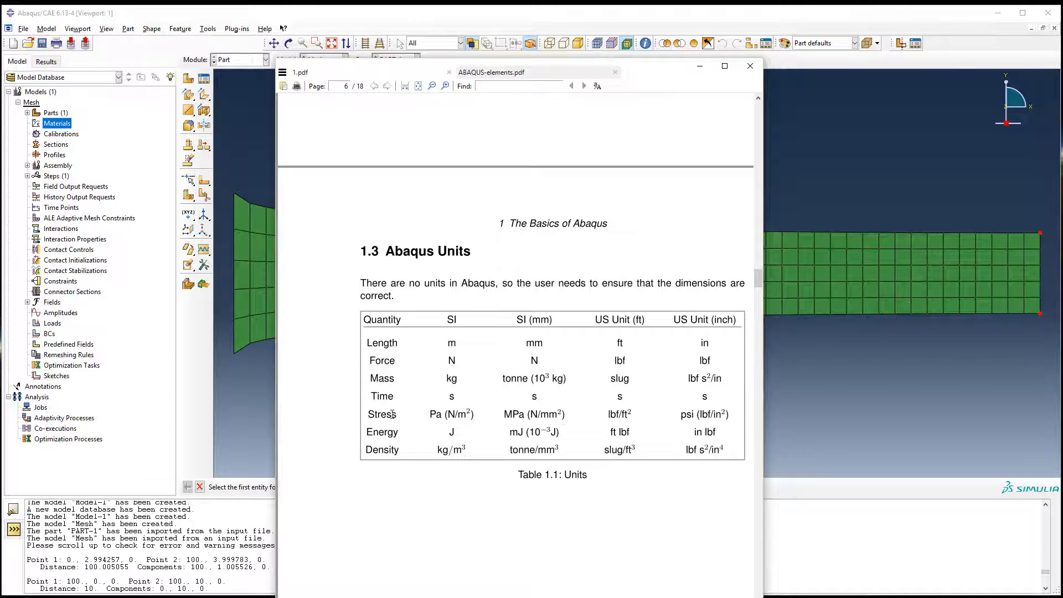
pyautogui.click(891, 179)
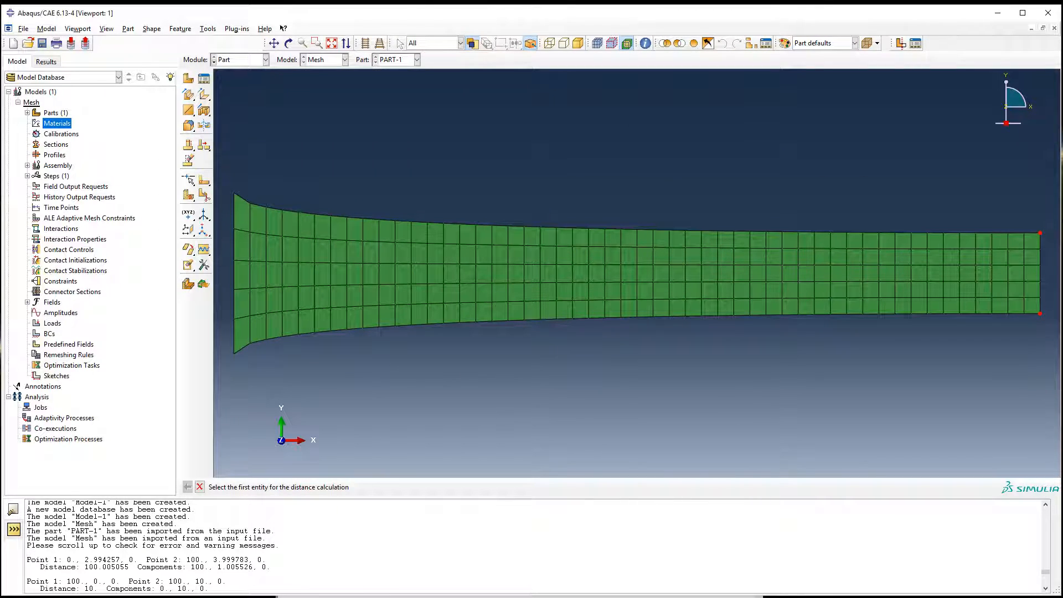
pyautogui.hotkey('alt', 'Tab')
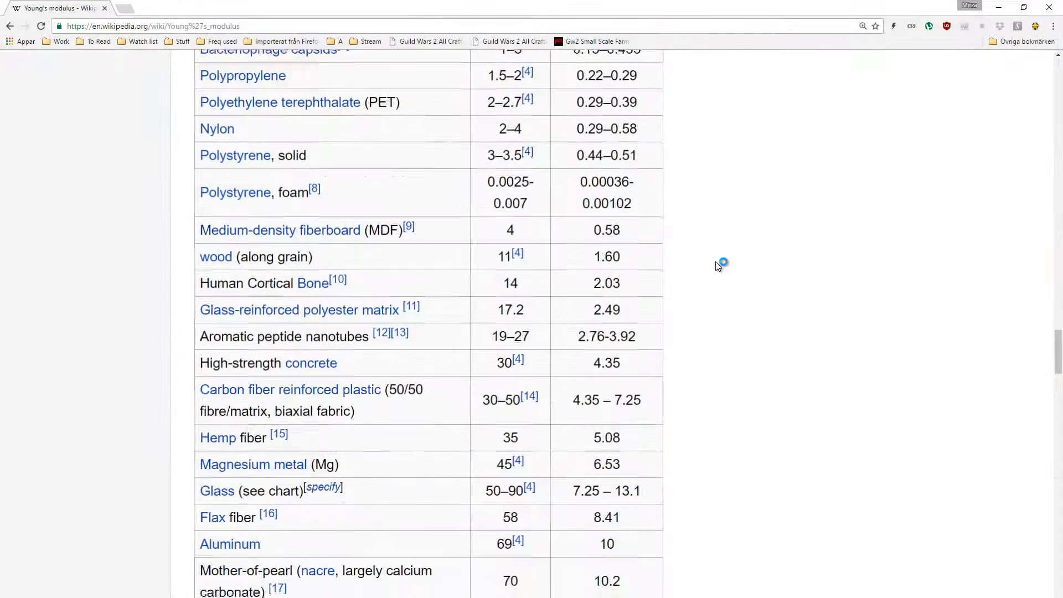
pyautogui.scroll(-6, 563, 396)
pyautogui.scroll(2, 443, 432)
pyautogui.scroll(-3, 260, 476)
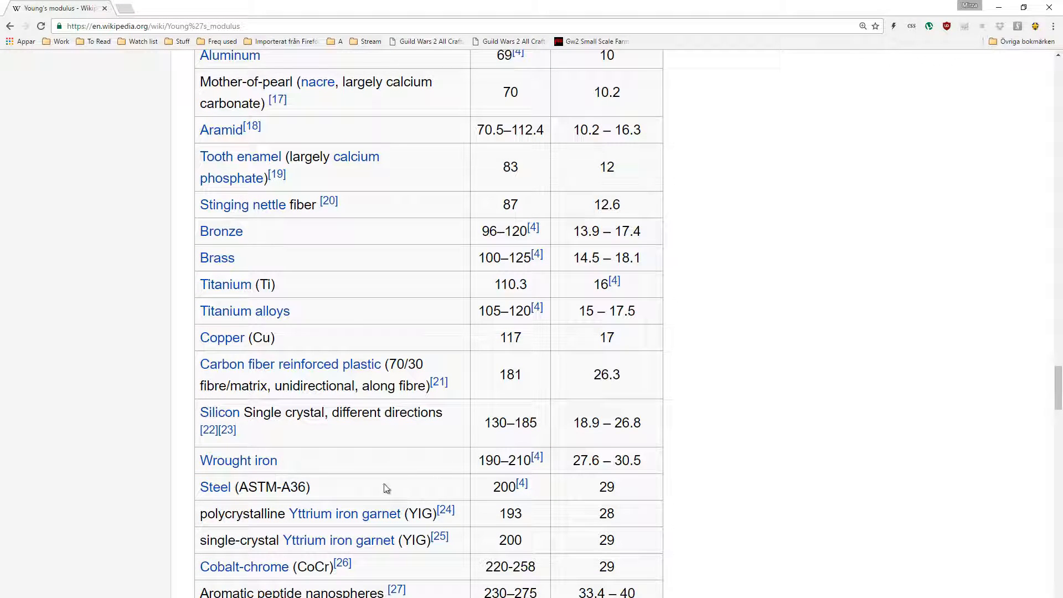
pyautogui.doubleClick(507, 486)
pyautogui.scroll(15, 507, 486)
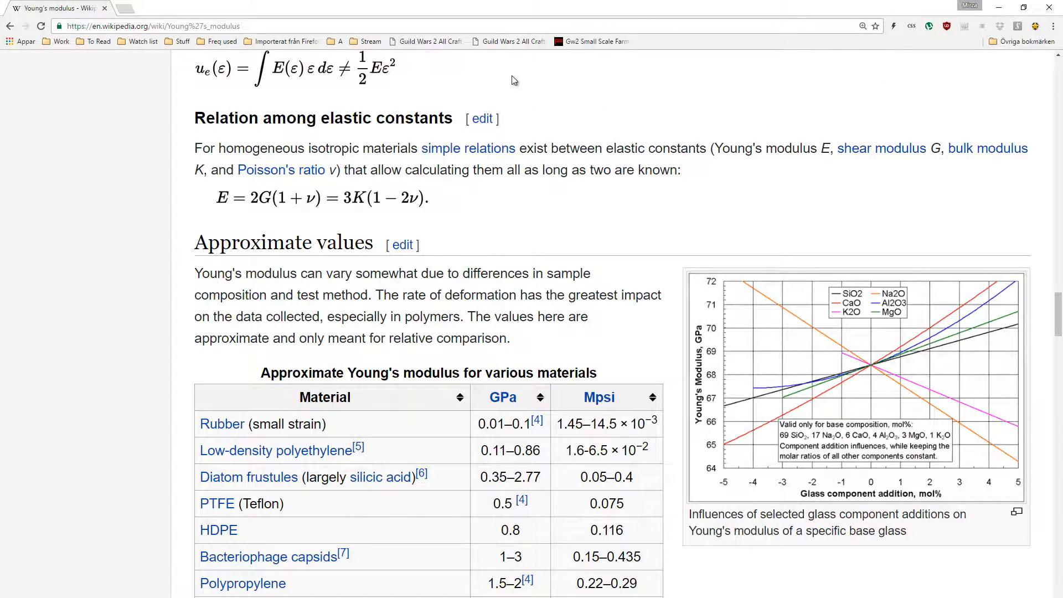
pyautogui.click(1000, 6)
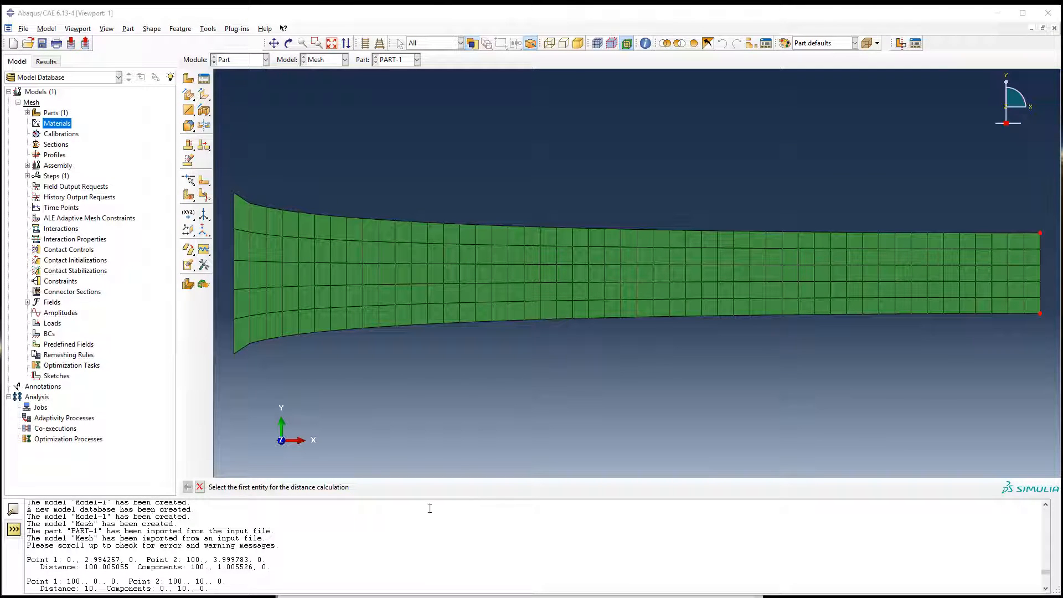
pyautogui.click(448, 427)
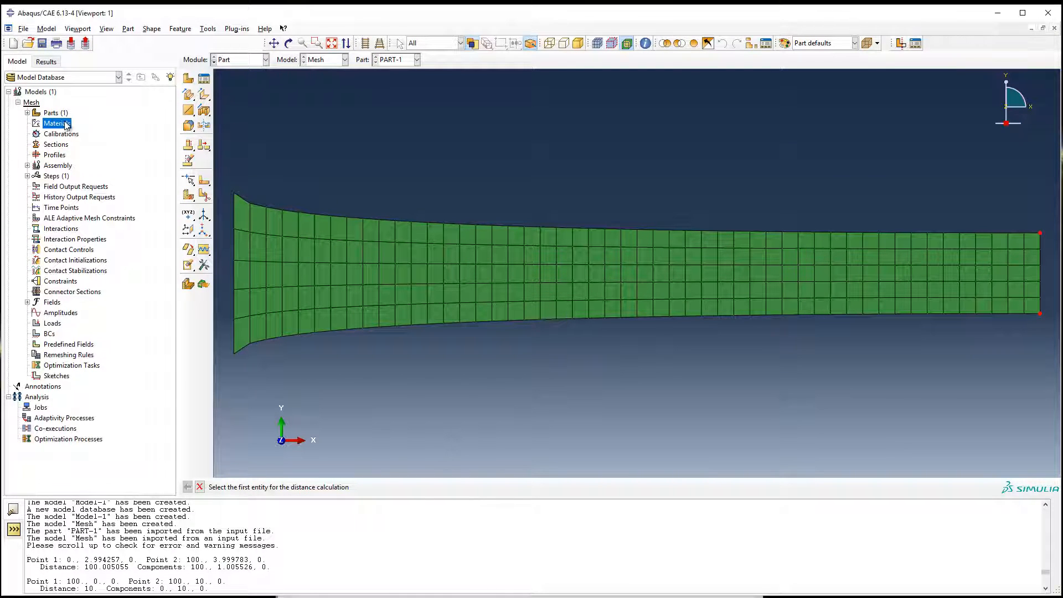
# Create a material named Material-1 in the Mesh model and add an isotropic elastic mechanical behavior.
pyautogui.rightClick(67, 125)
pyautogui.click(81, 131)
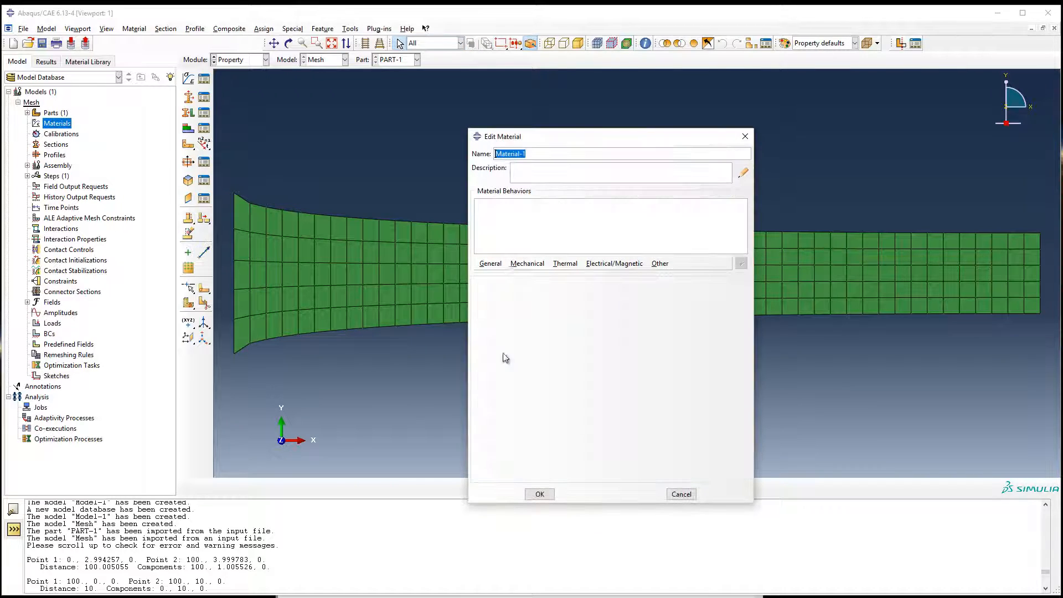
pyautogui.click(535, 154)
pyautogui.moveTo(545, 154); pyautogui.dragTo(490, 165)
pyautogui.click(541, 268)
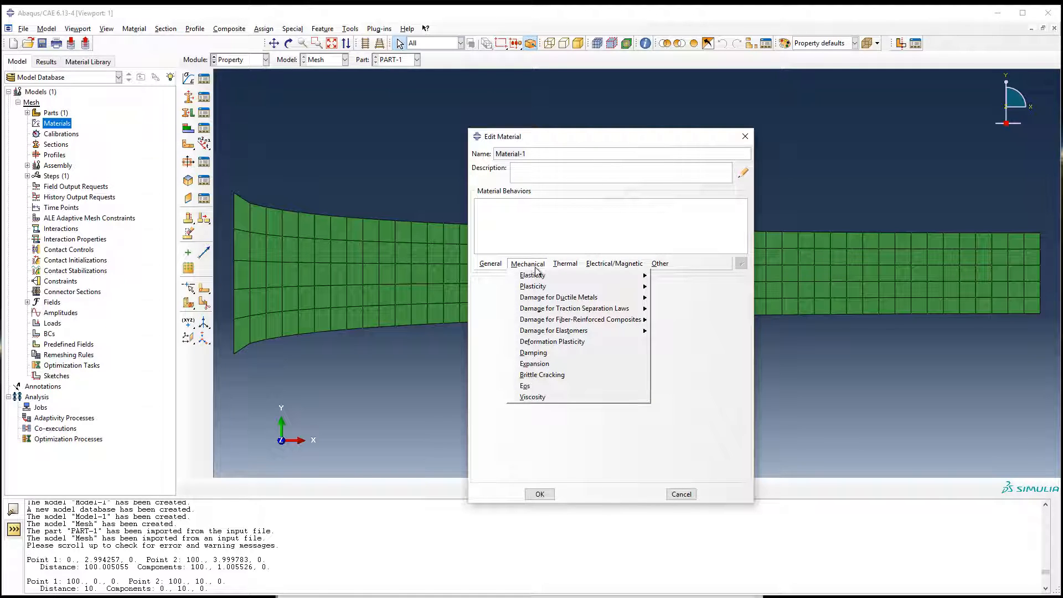
pyautogui.moveTo(529, 278)
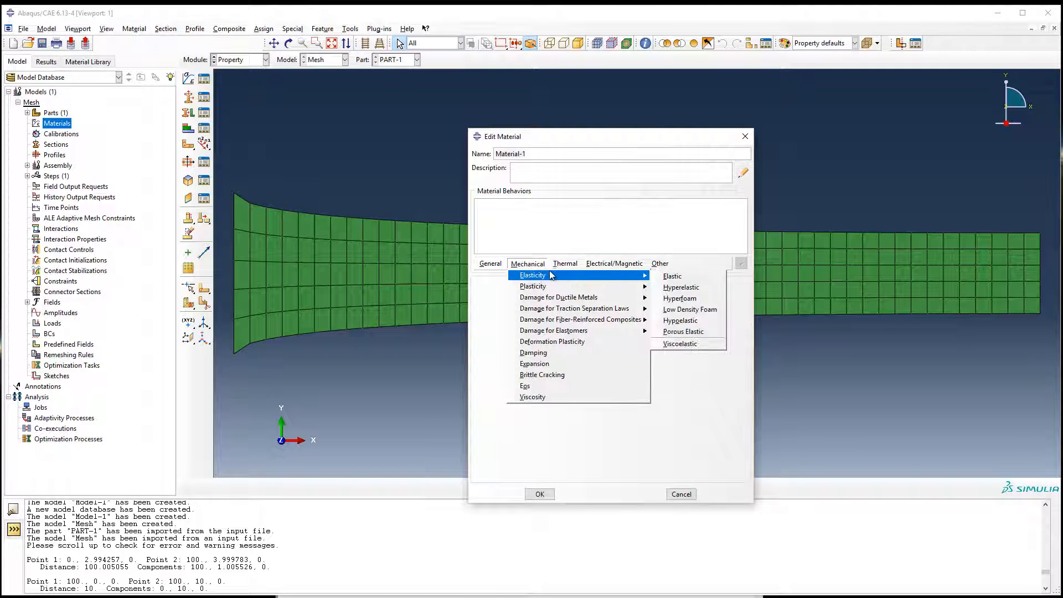
pyautogui.click(673, 276)
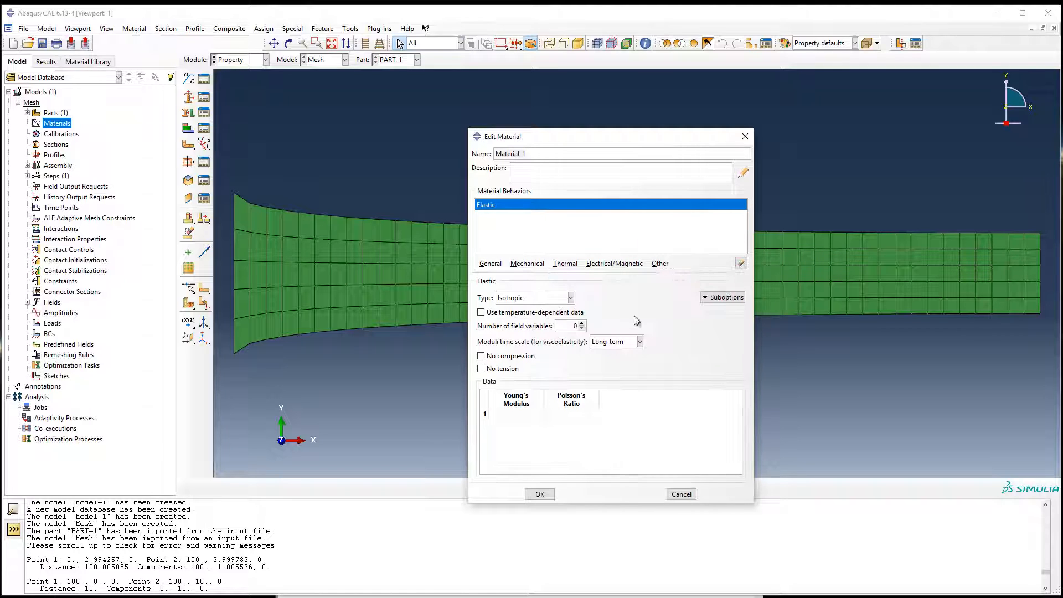
# Set the elastic material's Young's modulus to 210e3 and its Poisson's ratio to 0.3, and accept the material.
pyautogui.click(515, 414)
pyautogui.write('10')
pyautogui.write('e3')
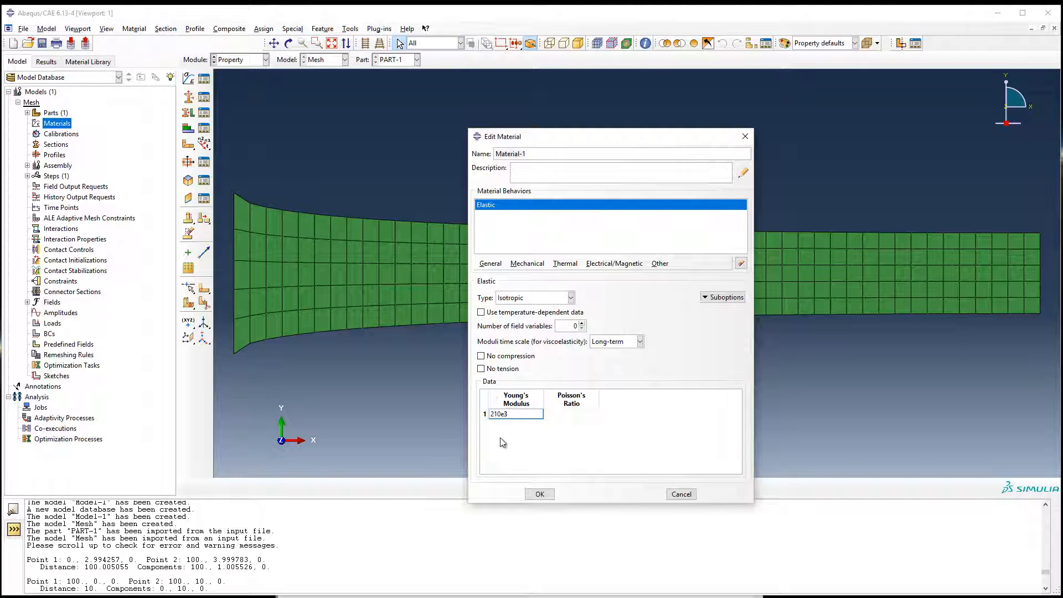
pyautogui.press('Return')
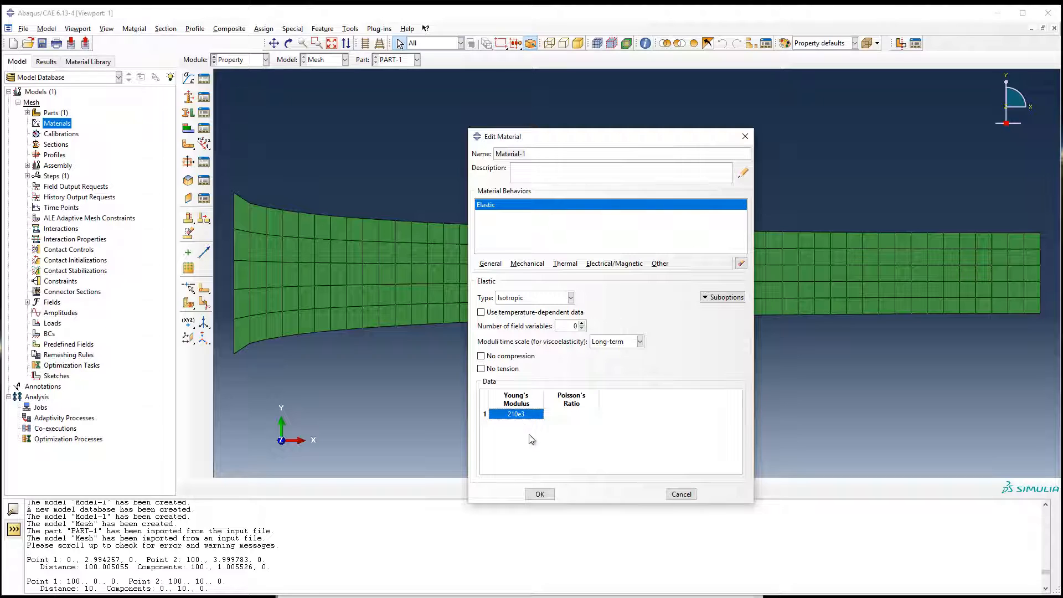
pyautogui.click(574, 415)
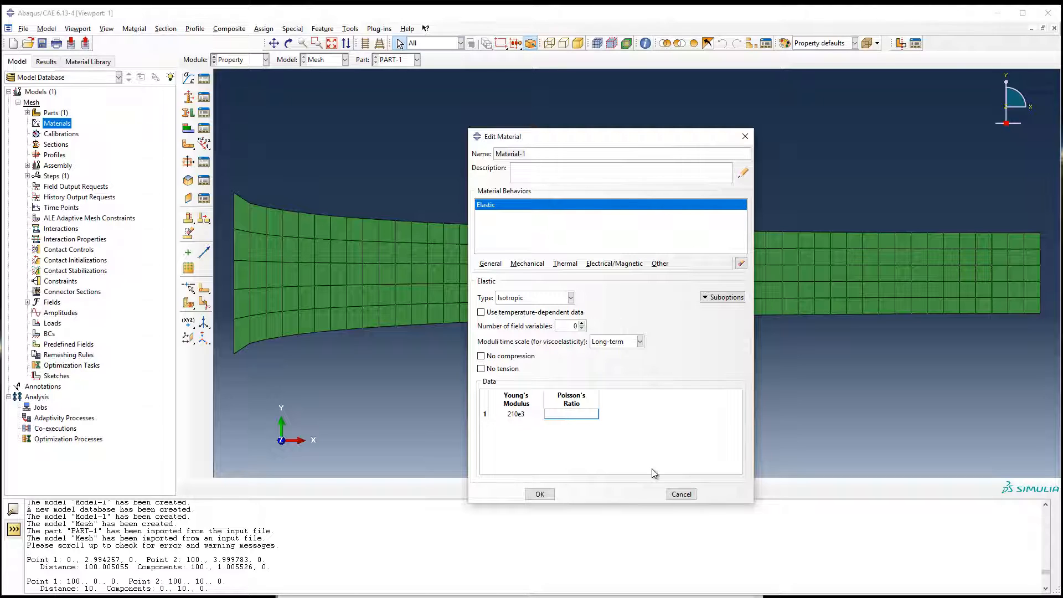
pyautogui.write('0.3')
pyautogui.press('Return')
pyautogui.click(519, 415)
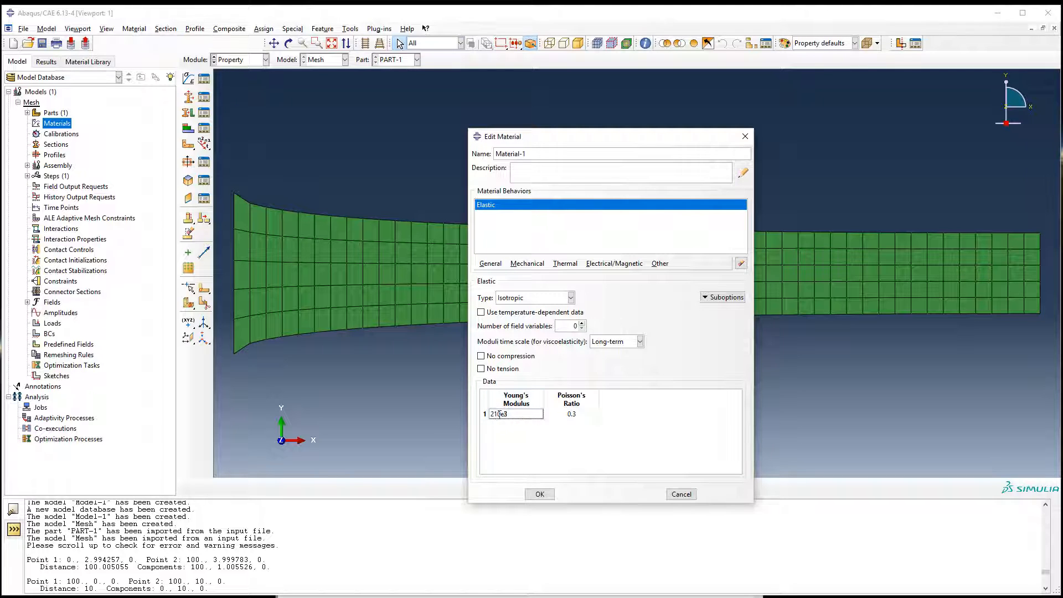
pyautogui.click(507, 427)
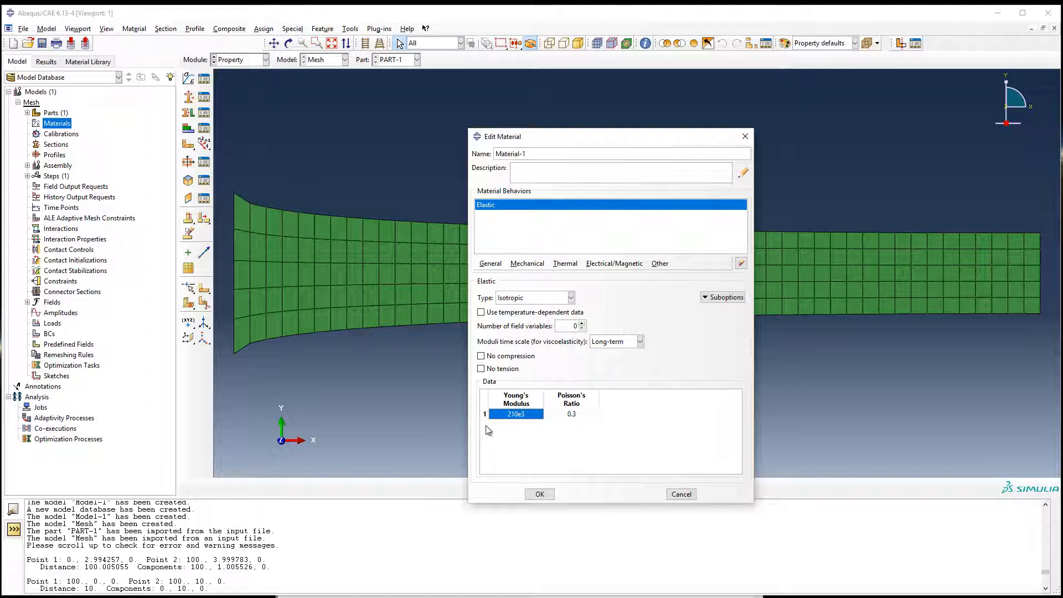
pyautogui.click(536, 493)
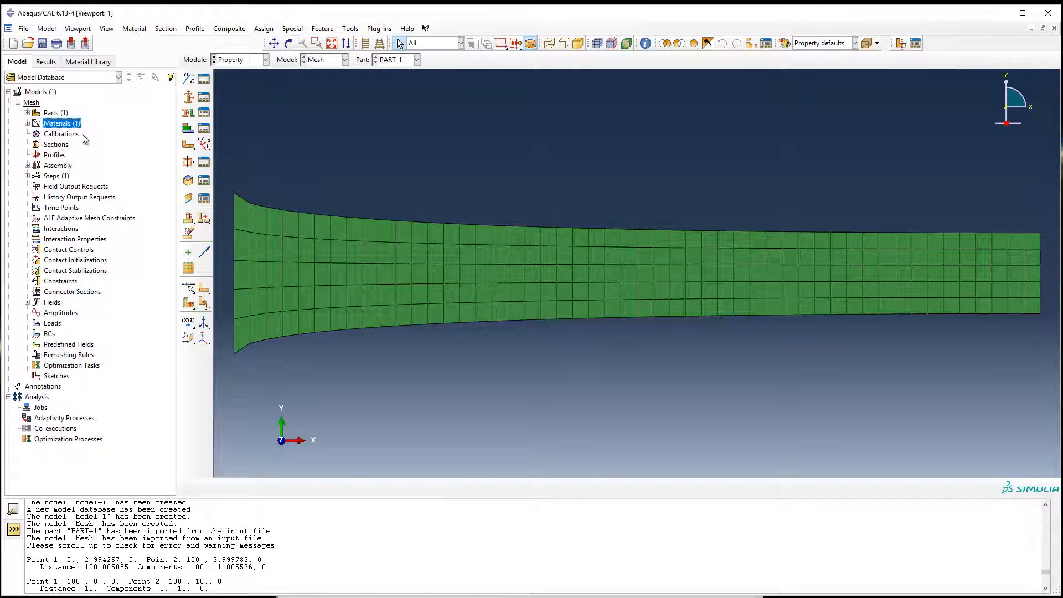
# Create a solid homogeneous section named Section-1 using Material-1, with the plane stress/strain thickness enabled and entered.
pyautogui.rightClick(57, 145)
pyautogui.click(71, 160)
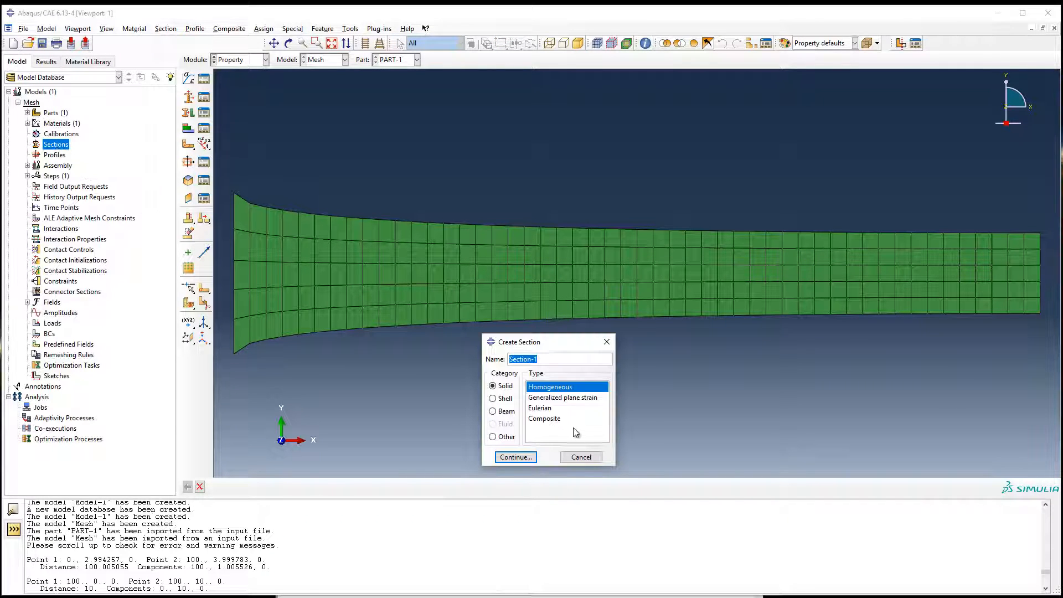
pyautogui.moveTo(528, 348); pyautogui.dragTo(528, 290)
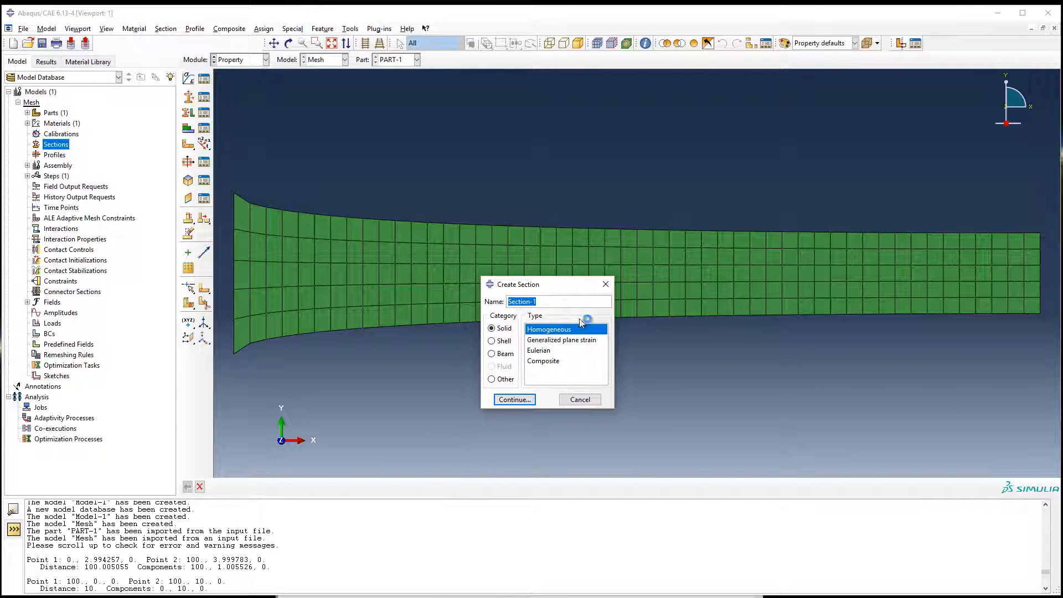
pyautogui.click(542, 329)
pyautogui.click(517, 399)
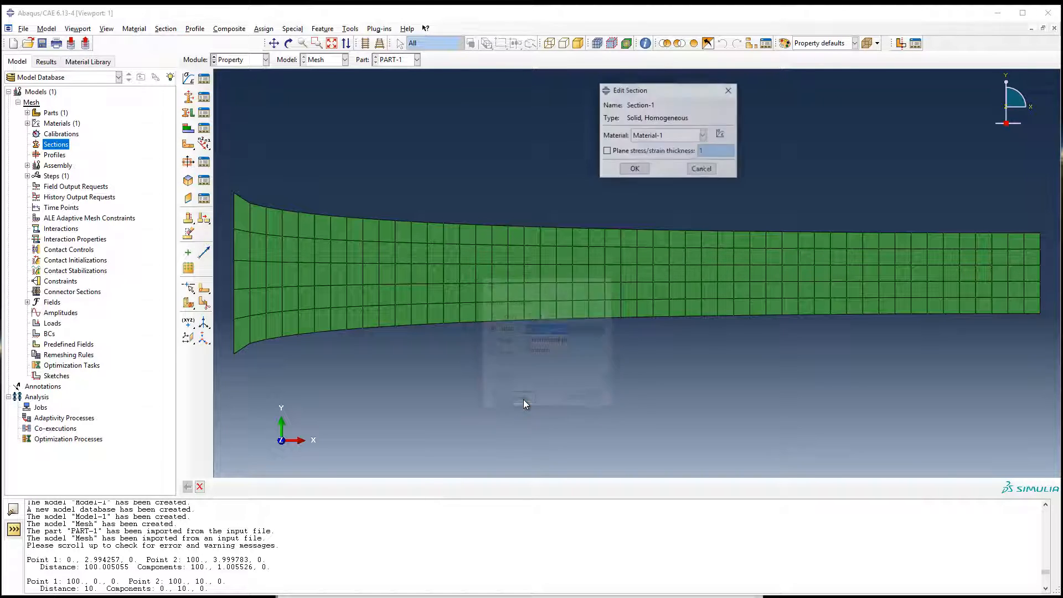
pyautogui.click(383, 397)
pyautogui.click(642, 151)
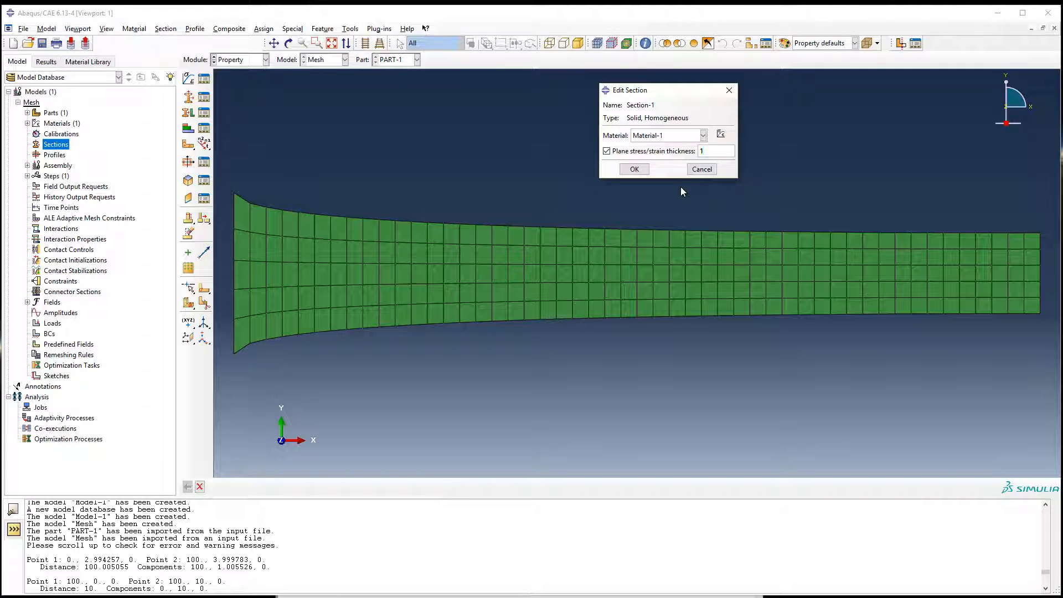
pyautogui.write('0')
pyautogui.click(634, 169)
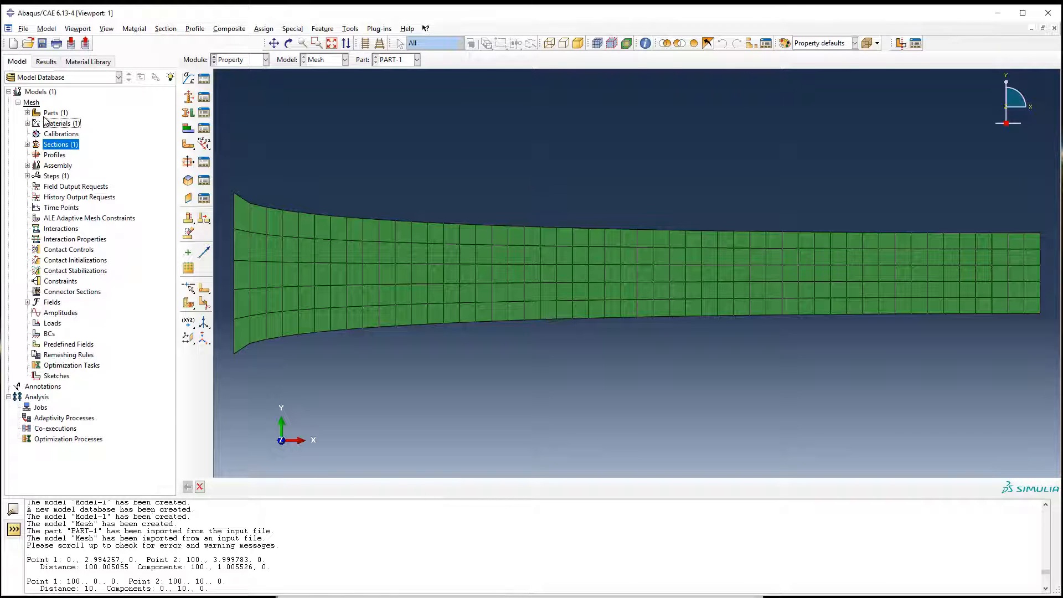
# Assign Section-1 to all elements of PART-1, taking the thickness from the section.
pyautogui.click(27, 112)
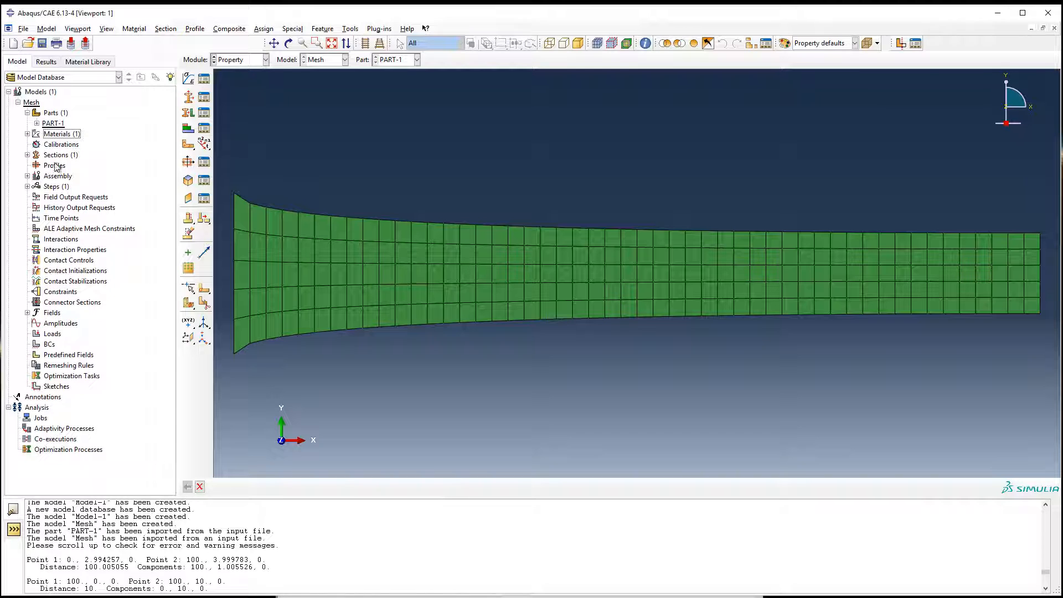
pyautogui.click(37, 123)
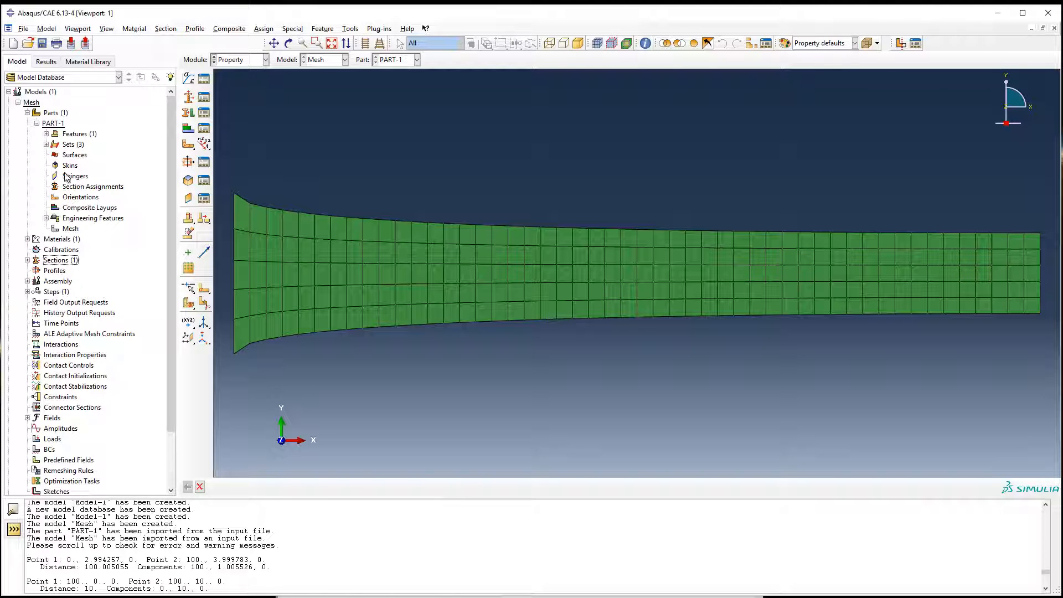
pyautogui.click(66, 190)
pyautogui.rightClick(67, 192)
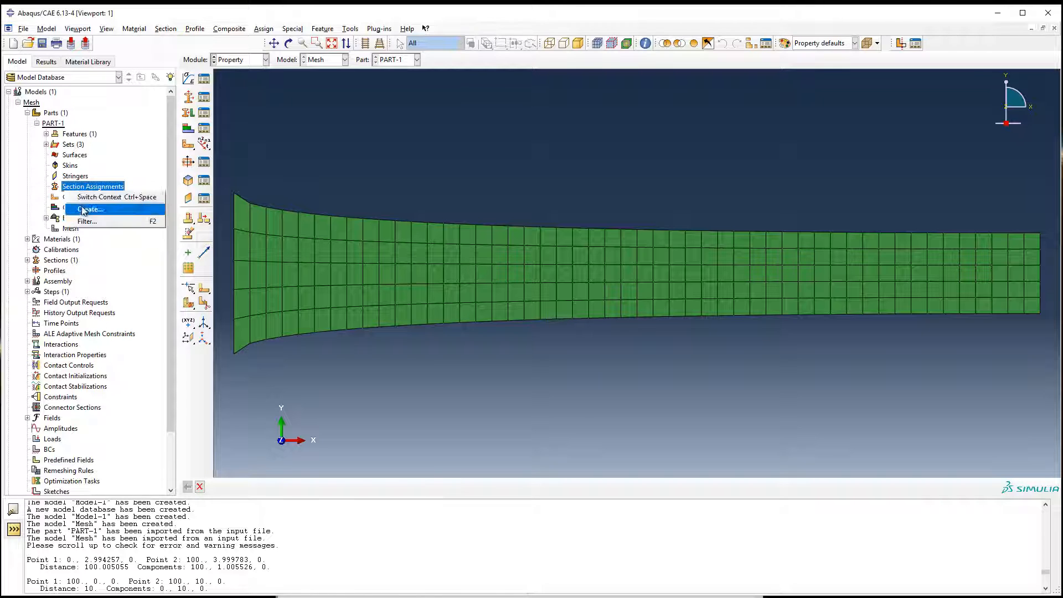
pyautogui.click(81, 208)
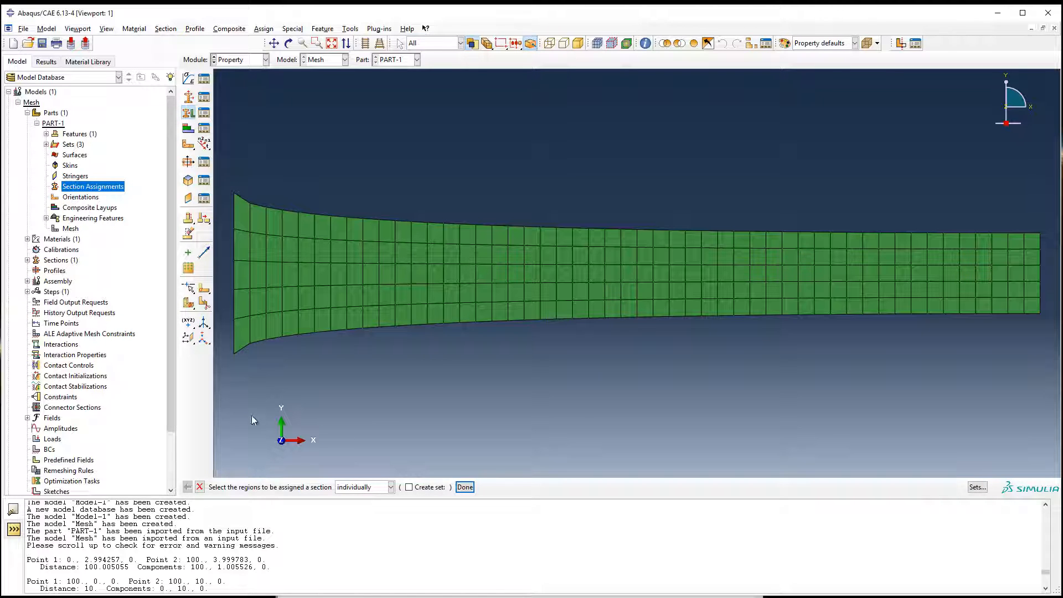
pyautogui.moveTo(324, 324); pyautogui.dragTo(1054, 183)
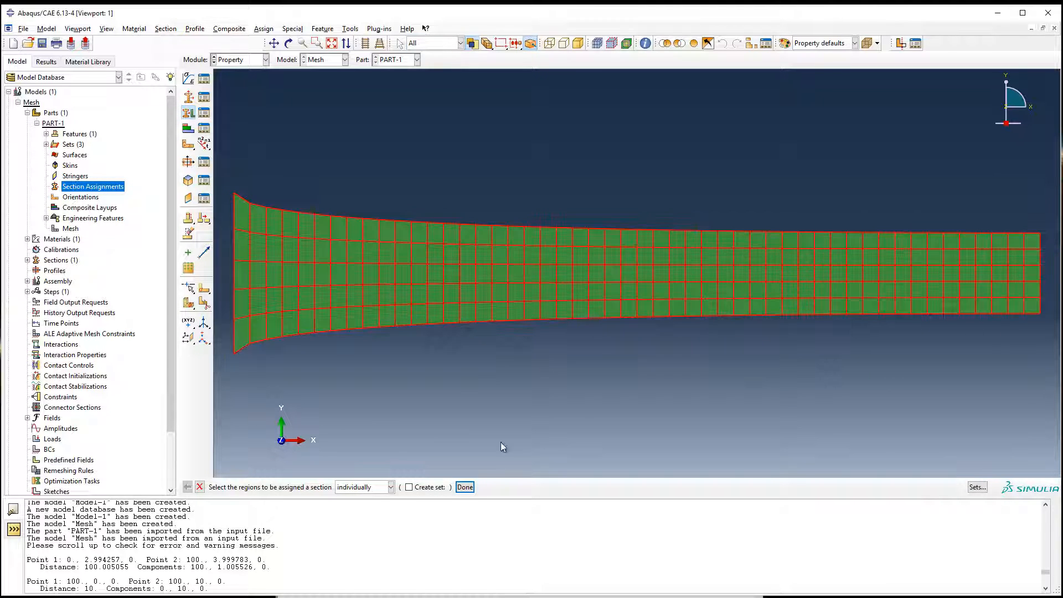
pyautogui.click(465, 487)
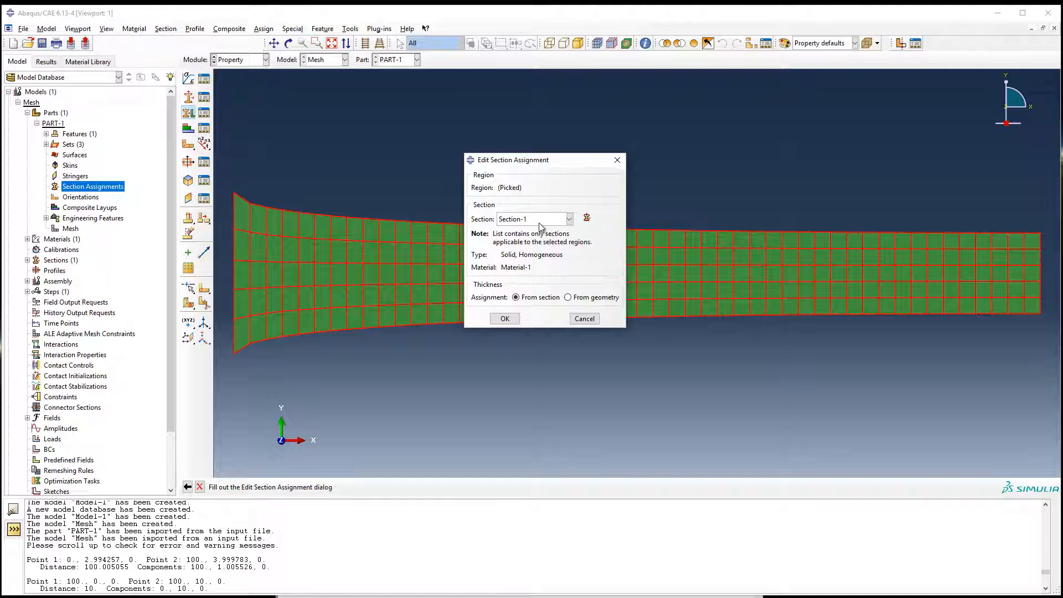
pyautogui.click(568, 219)
pyautogui.click(521, 232)
pyautogui.click(504, 319)
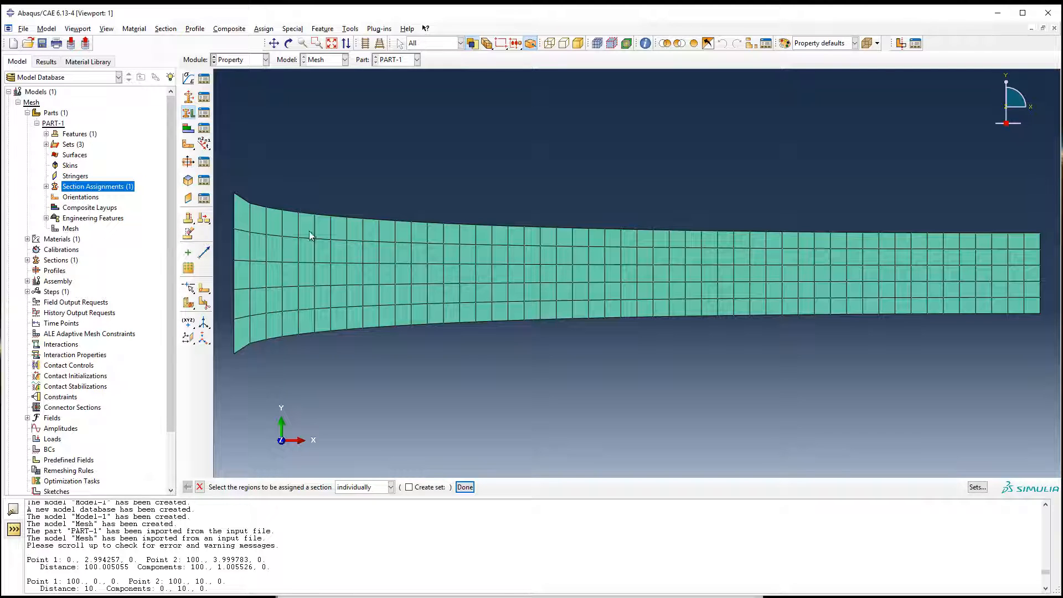
# Query the mesh of the entire part for its node and element information and close the query.
pyautogui.click(314, 33)
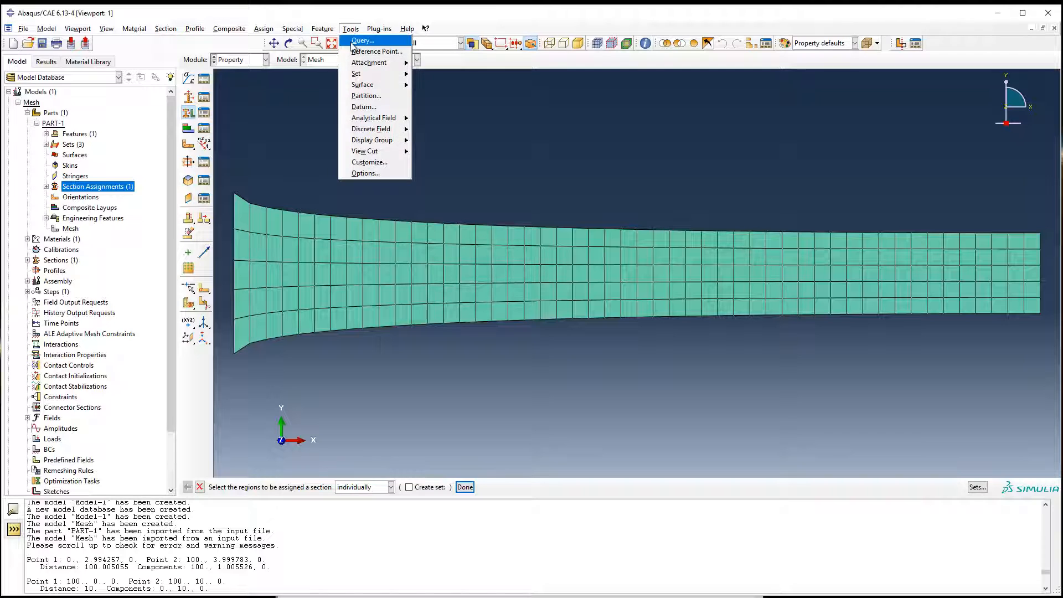
pyautogui.click(357, 41)
pyautogui.click(95, 174)
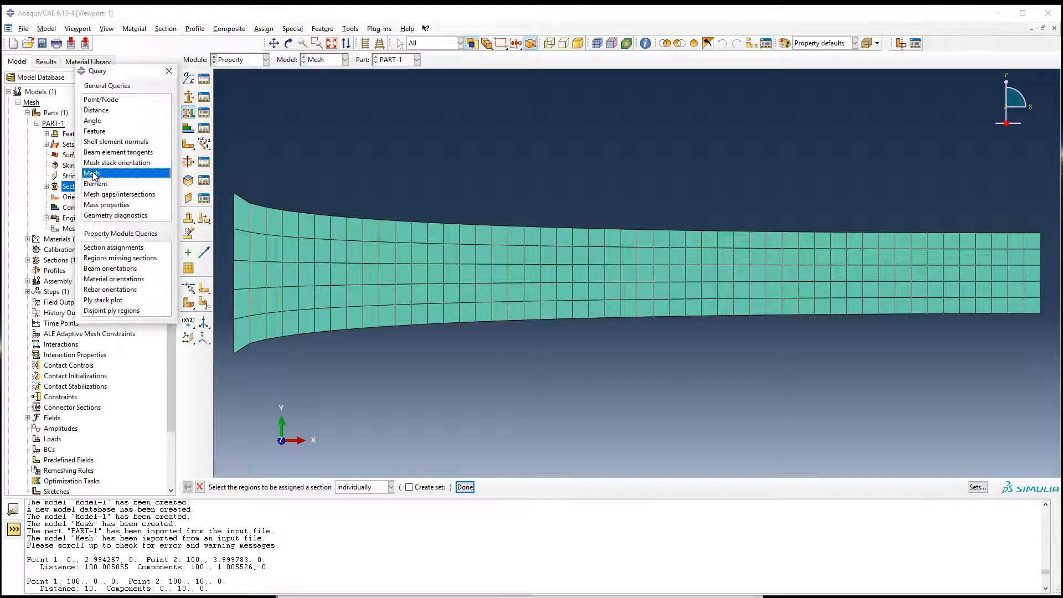
pyautogui.moveTo(219, 379); pyautogui.dragTo(1055, 161)
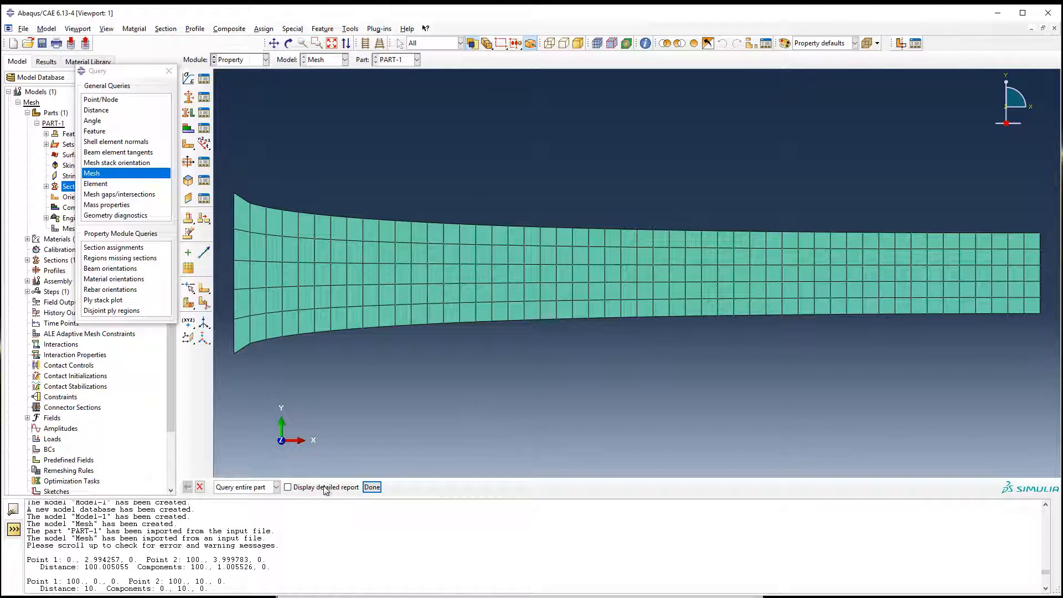
pyautogui.click(370, 488)
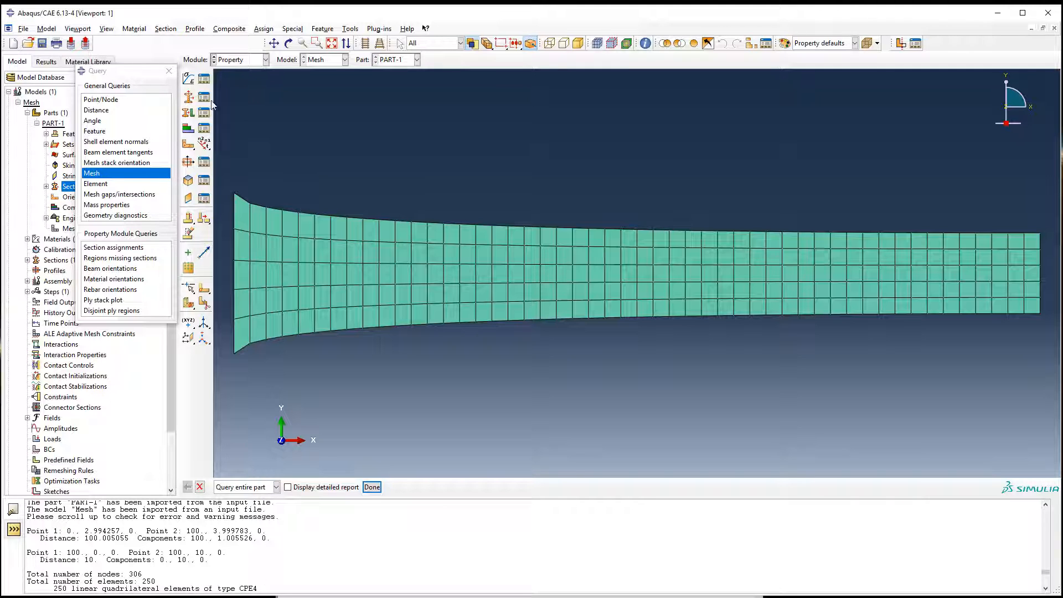
pyautogui.click(168, 71)
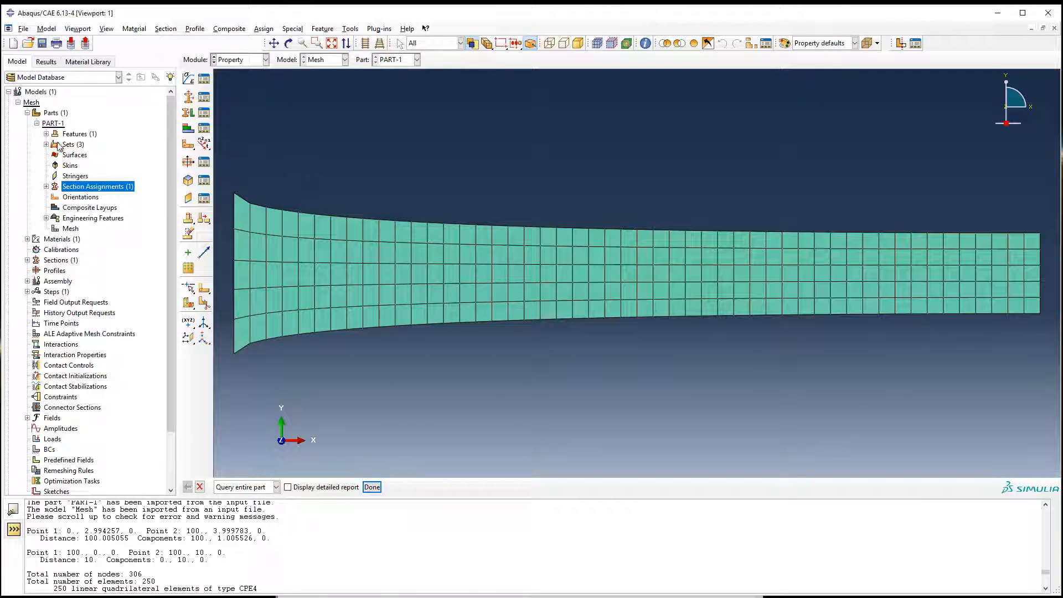
# Open the element type settings for the whole PART-1 mesh, try Plane Stress, and return to Plane Strain without reduced integration.
pyautogui.click(70, 229)
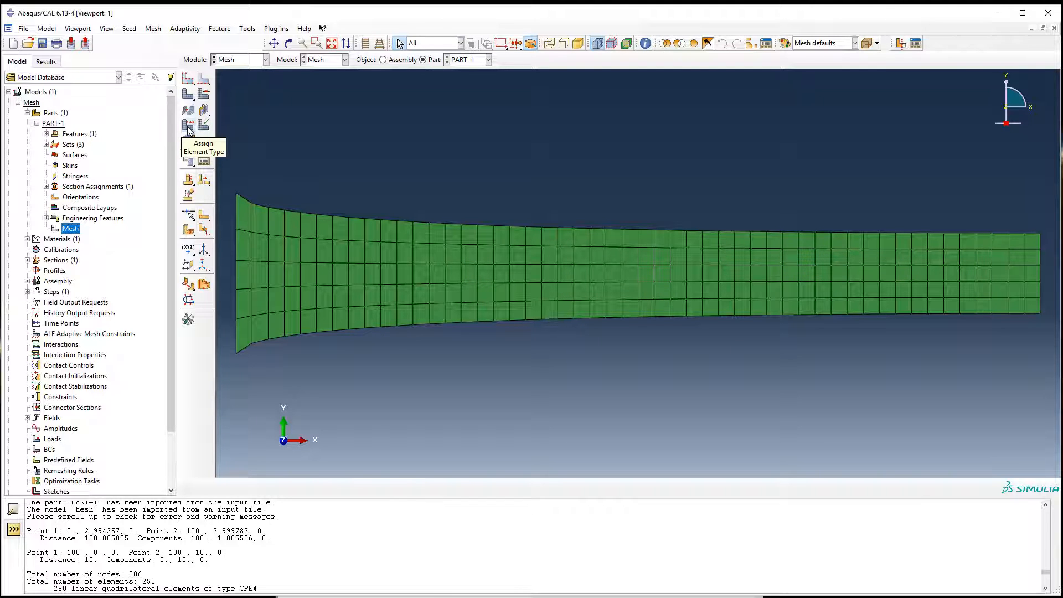
pyautogui.click(189, 127)
pyautogui.moveTo(230, 177); pyautogui.dragTo(1042, 385)
pyautogui.click(422, 487)
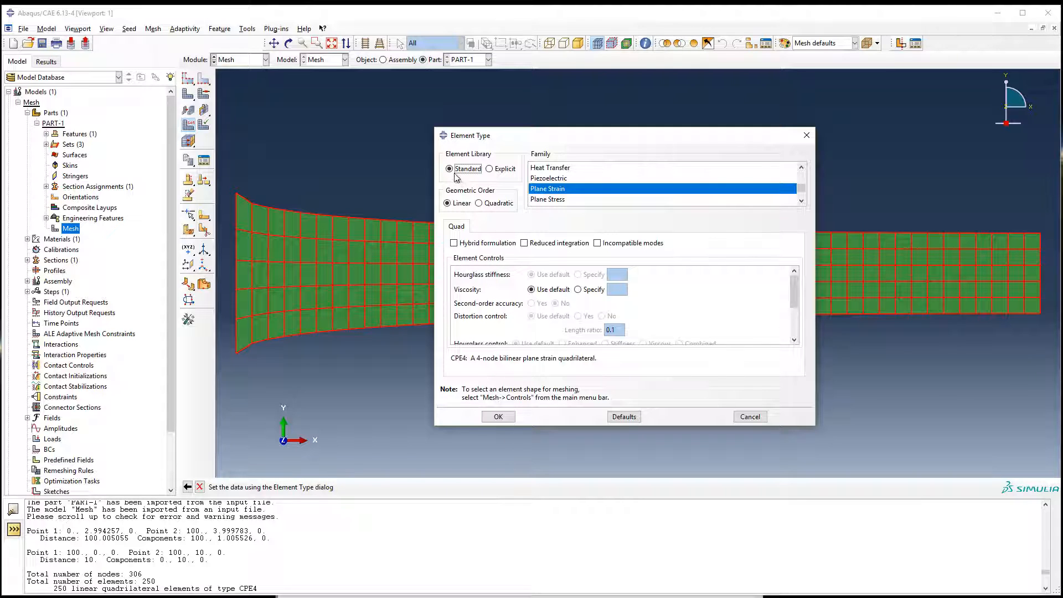
pyautogui.click(569, 199)
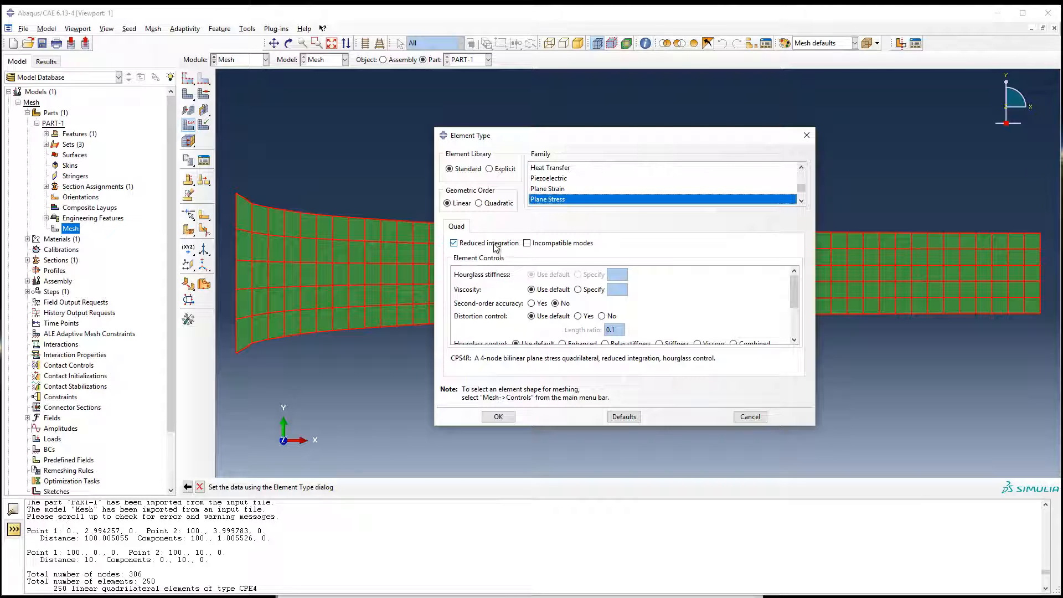
pyautogui.click(538, 190)
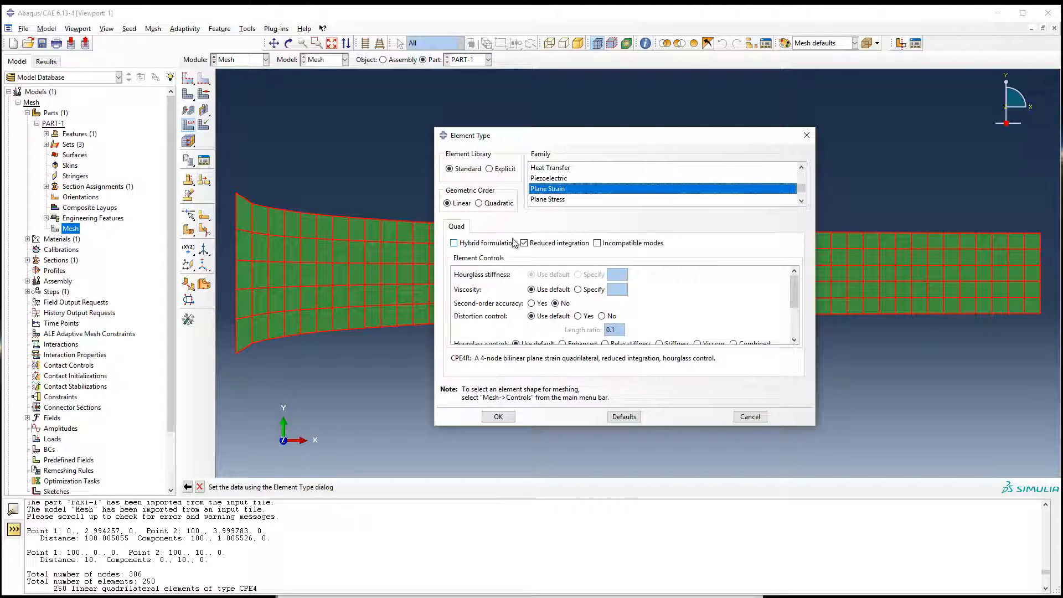
pyautogui.click(533, 243)
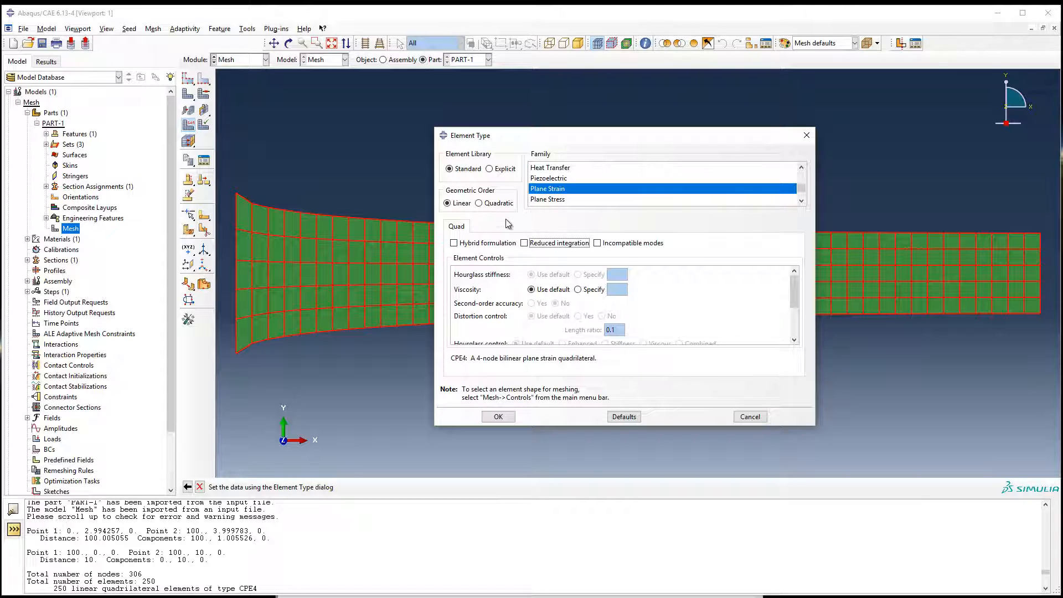
# Try the quadratic geometric order, return to linear without reduced integration, and close the element type settings.
pyautogui.click(498, 204)
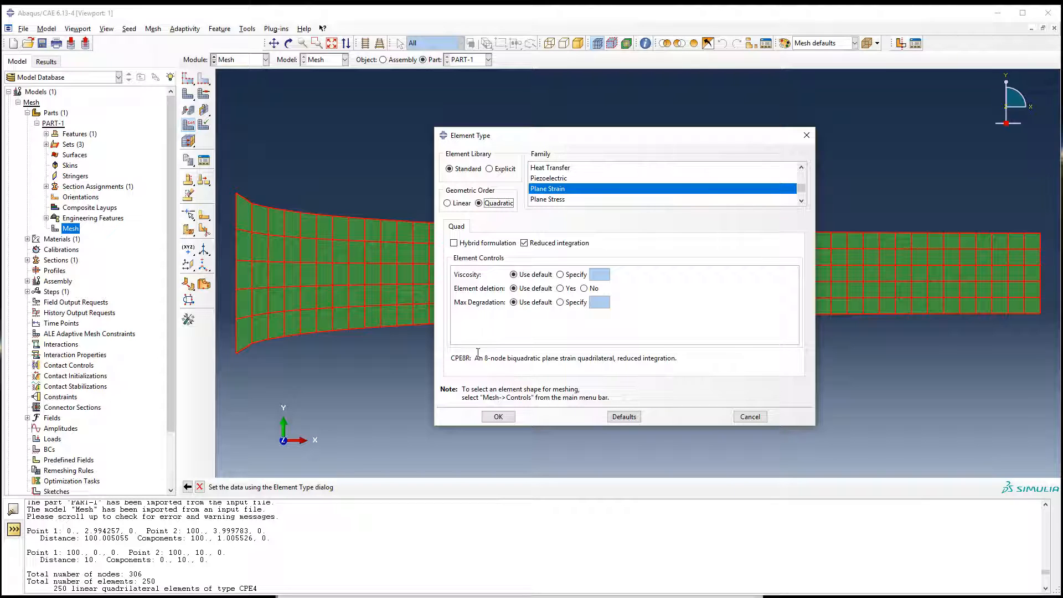
pyautogui.click(448, 203)
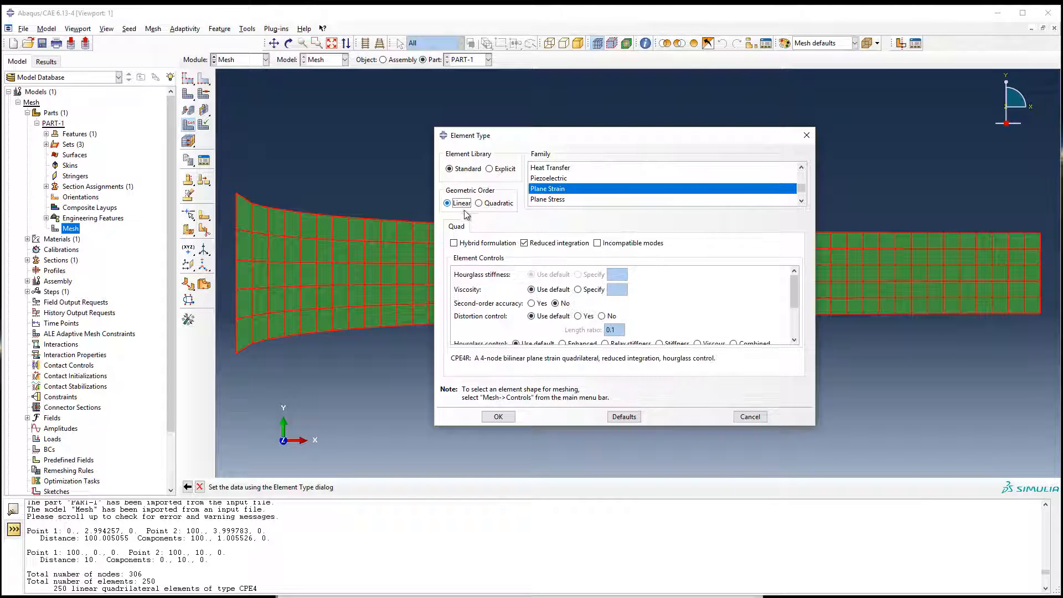
pyautogui.click(573, 247)
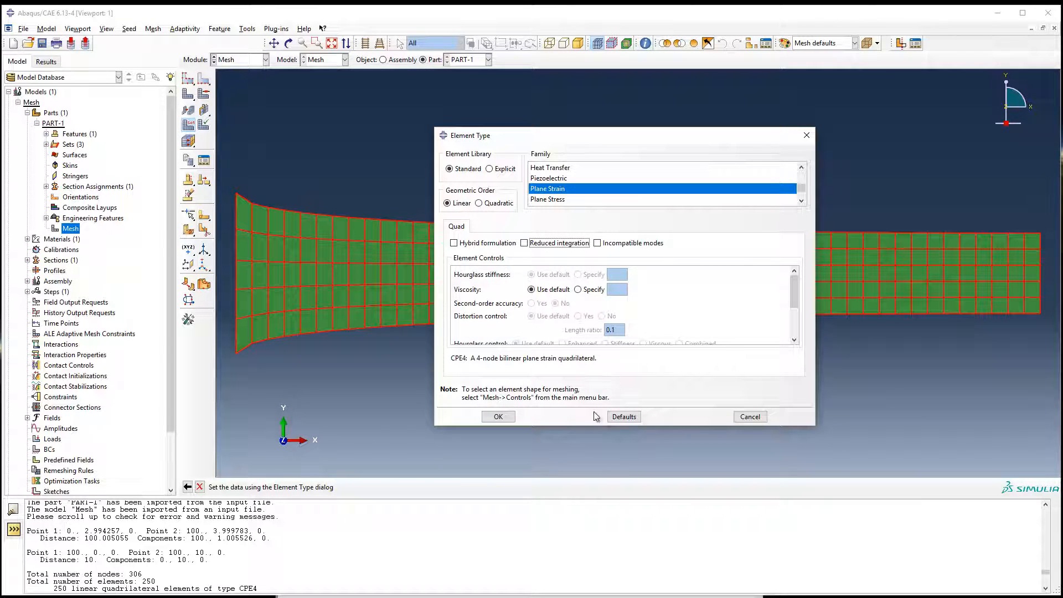
pyautogui.click(499, 417)
pyautogui.click(753, 417)
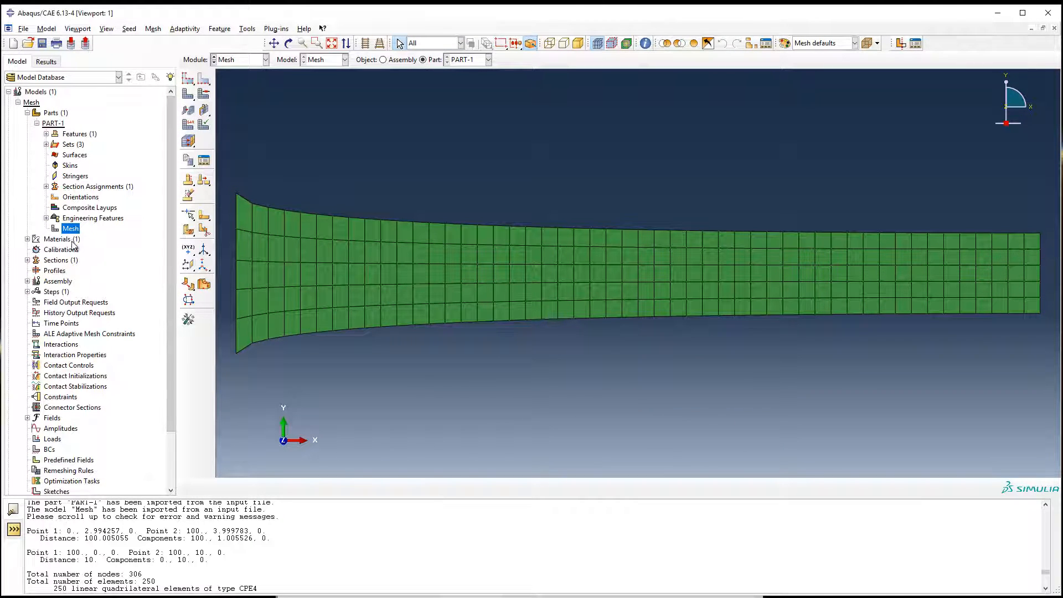
# Add a dependent instance of PART-1 to the assembly.
pyautogui.rightClick(57, 282)
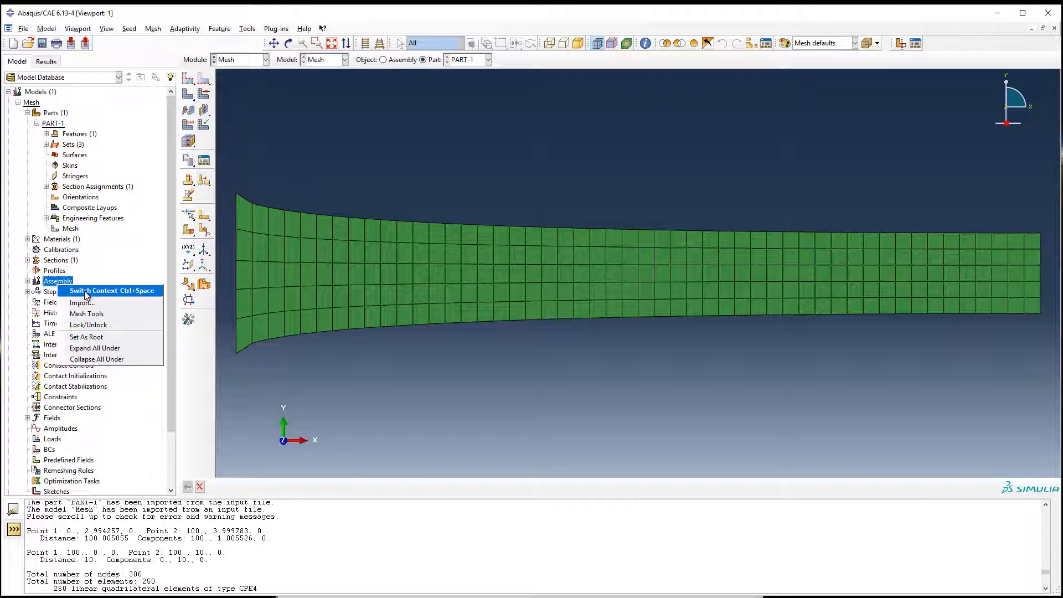
pyautogui.click(86, 294)
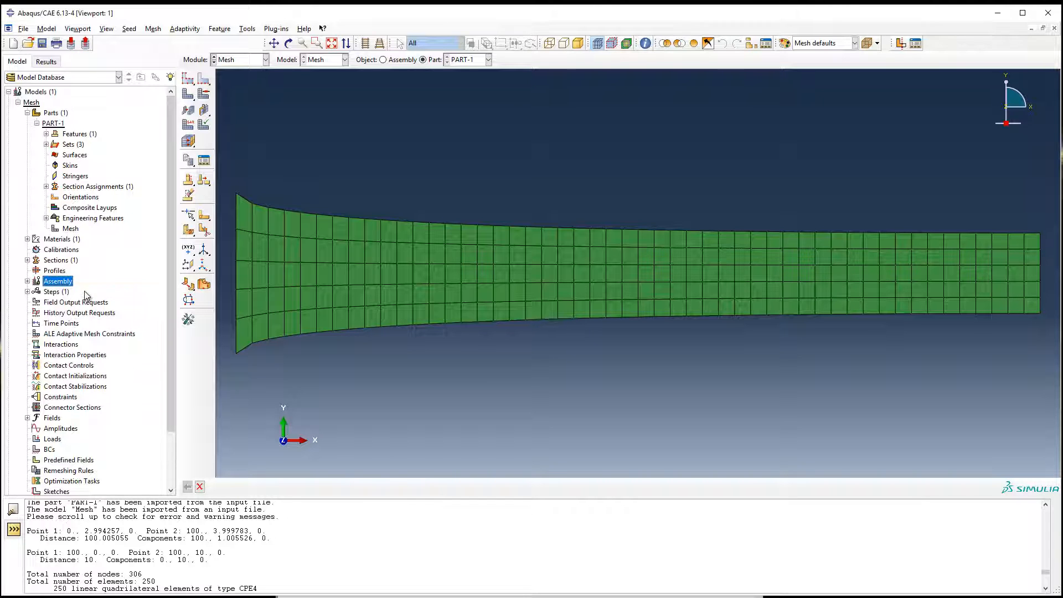
pyautogui.click(189, 80)
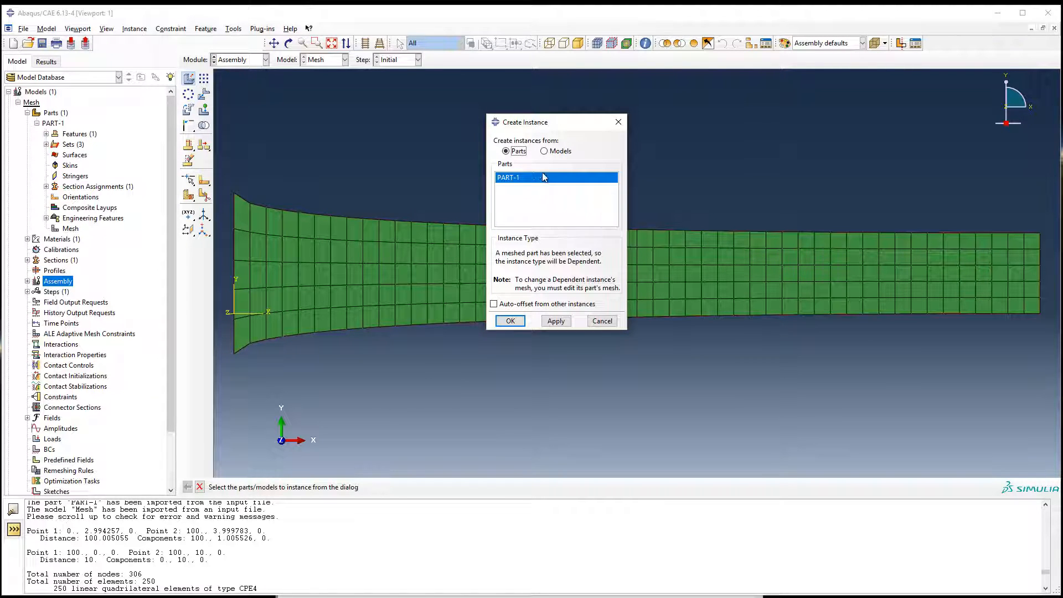
pyautogui.click(518, 322)
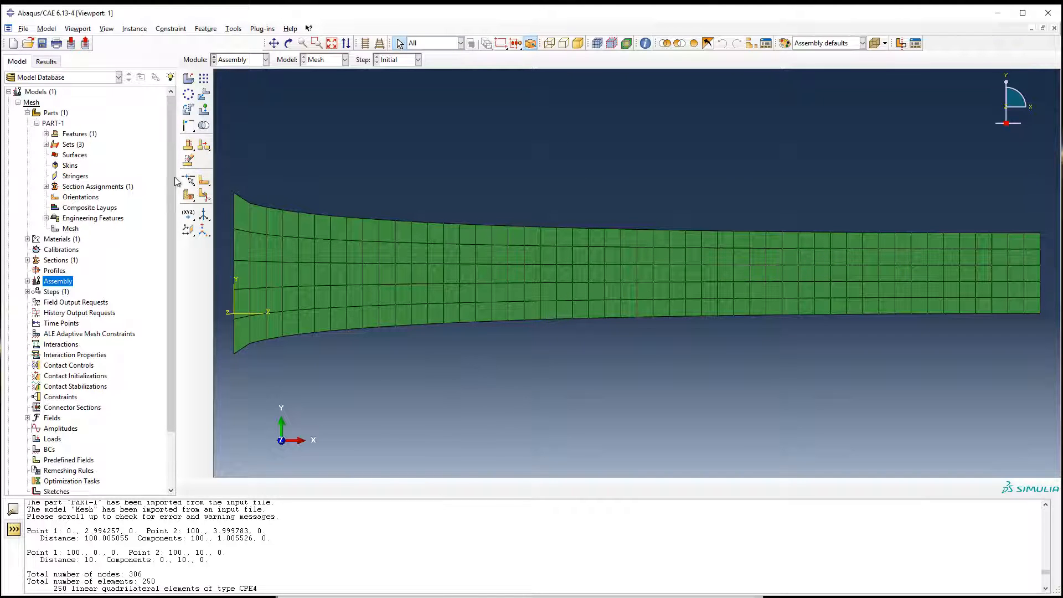
# Create a Static, General analysis step after the Initial step, keeping the default basic, incrementation, and solver settings.
pyautogui.rightClick(58, 292)
pyautogui.click(78, 312)
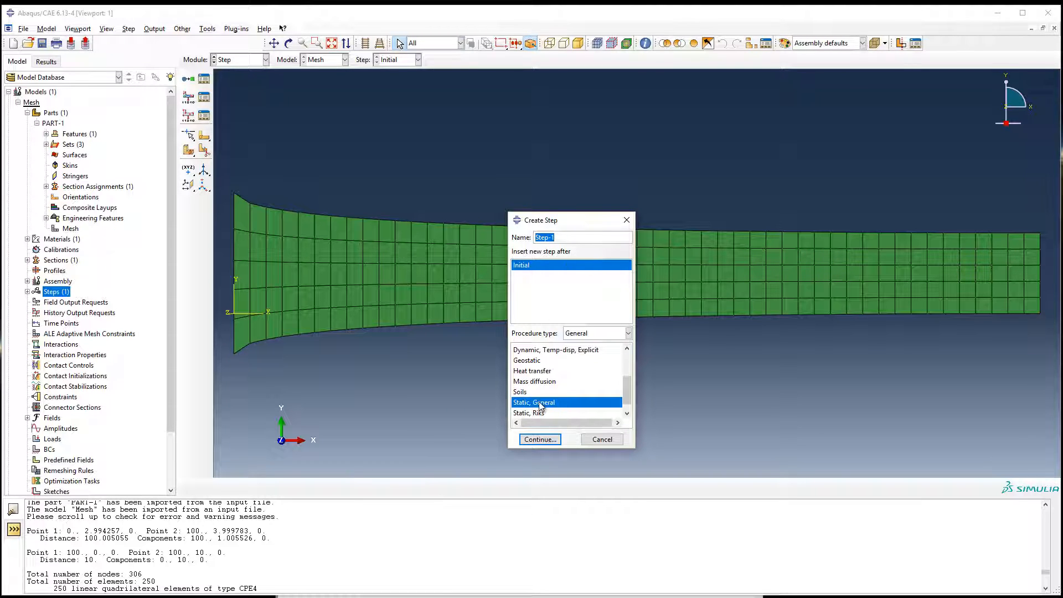
pyautogui.click(537, 440)
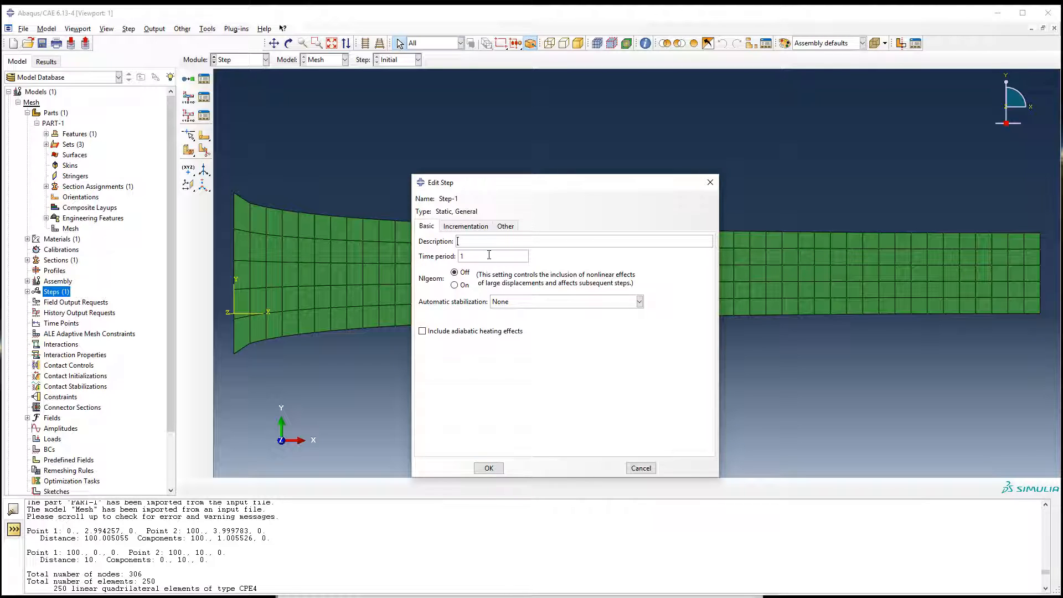
pyautogui.click(481, 228)
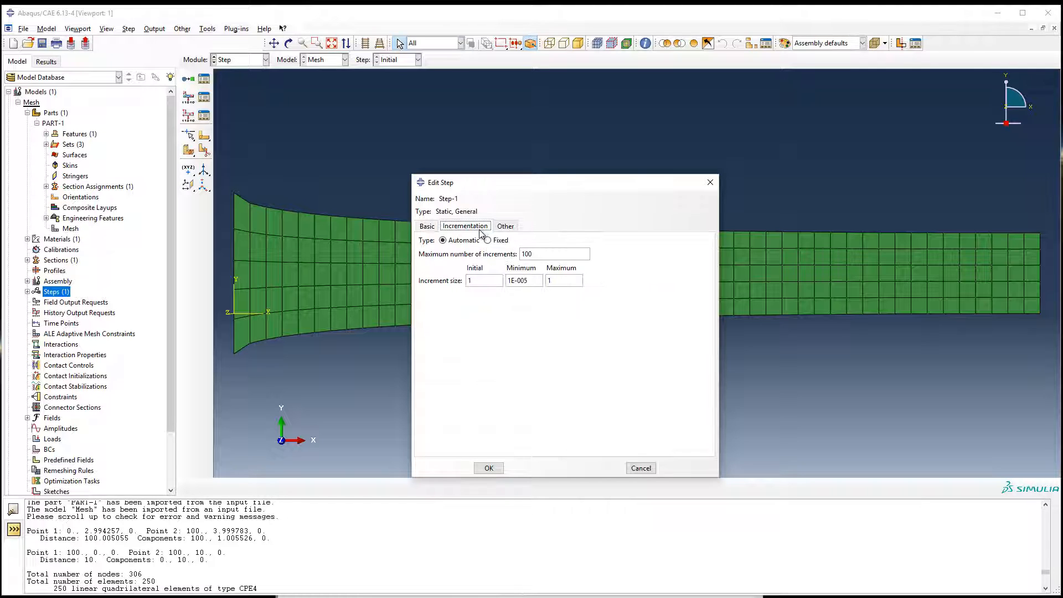
pyautogui.click(504, 227)
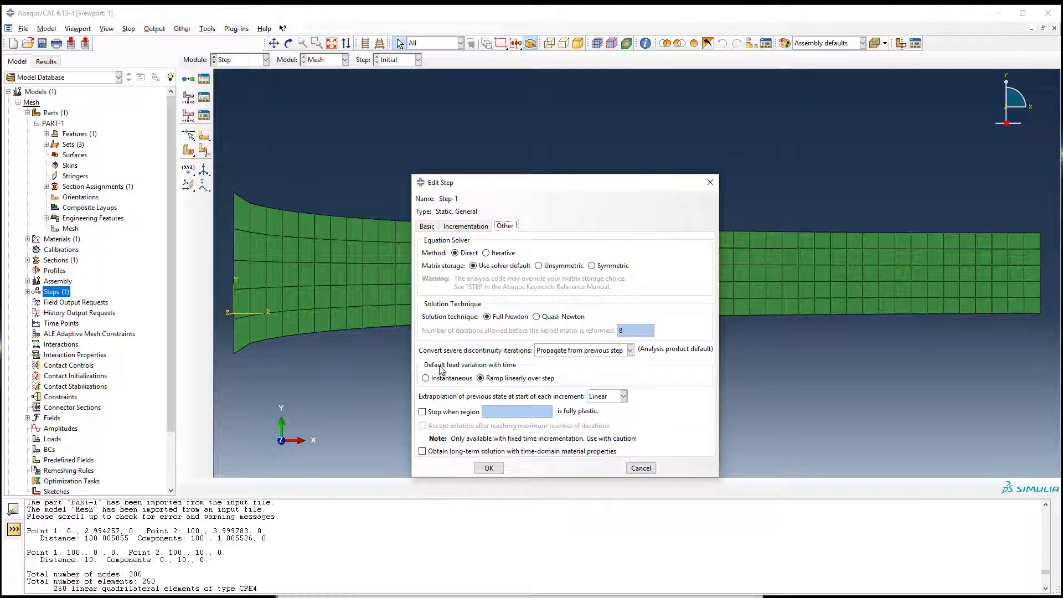
pyautogui.click(480, 468)
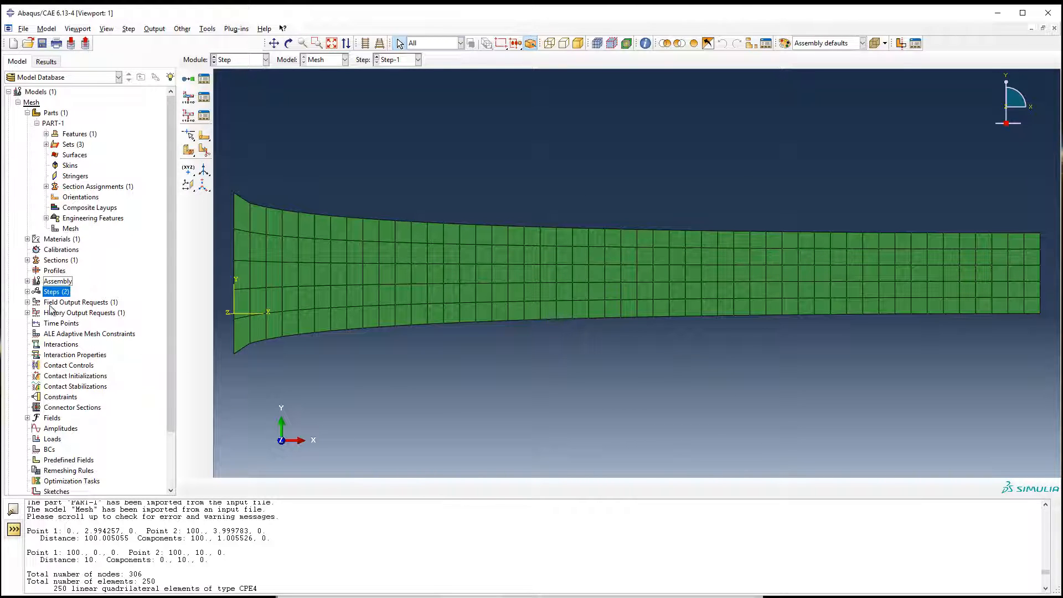
# Delete the history output request H-Output-1.
pyautogui.doubleClick(30, 300)
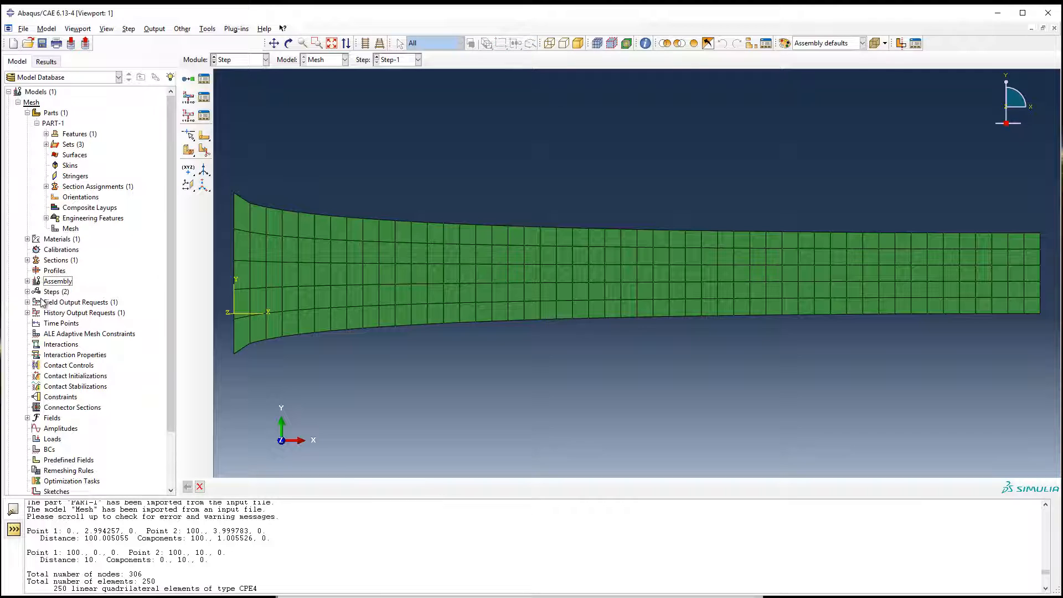
pyautogui.click(28, 301)
pyautogui.click(59, 313)
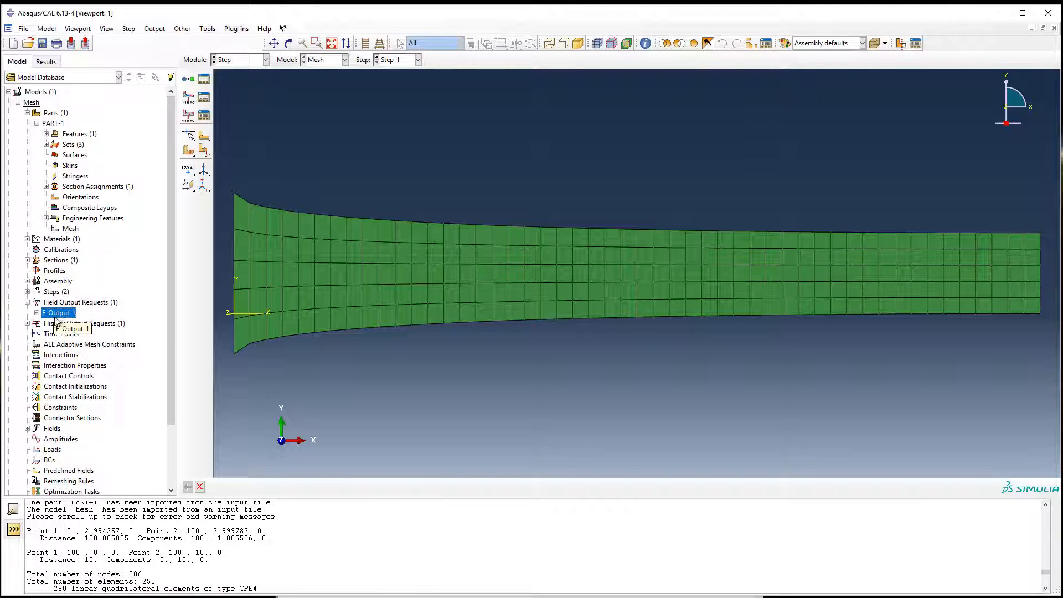
pyautogui.click(27, 324)
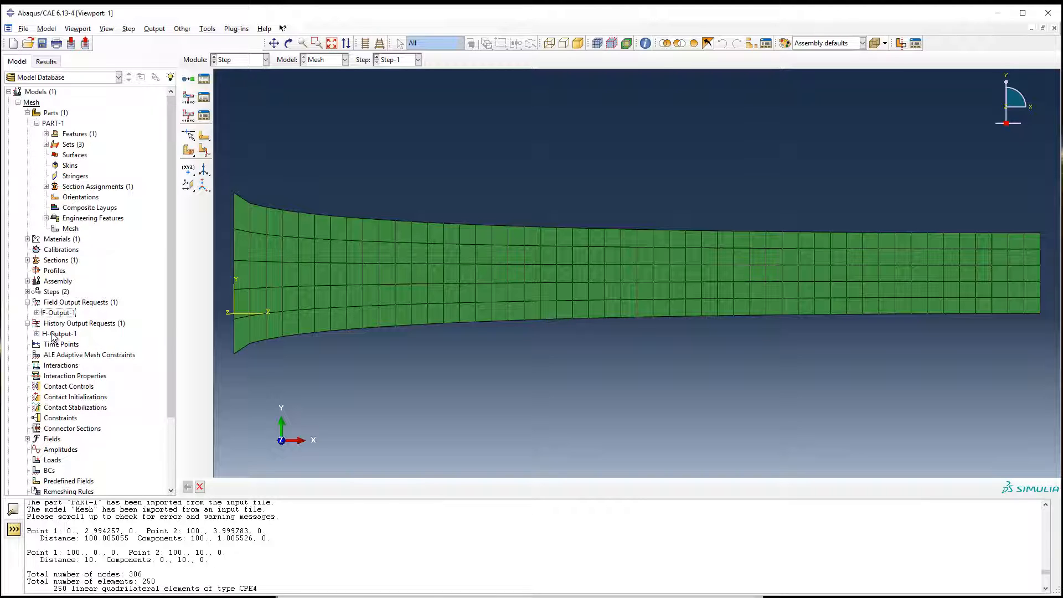
pyautogui.rightClick(56, 334)
pyautogui.click(72, 382)
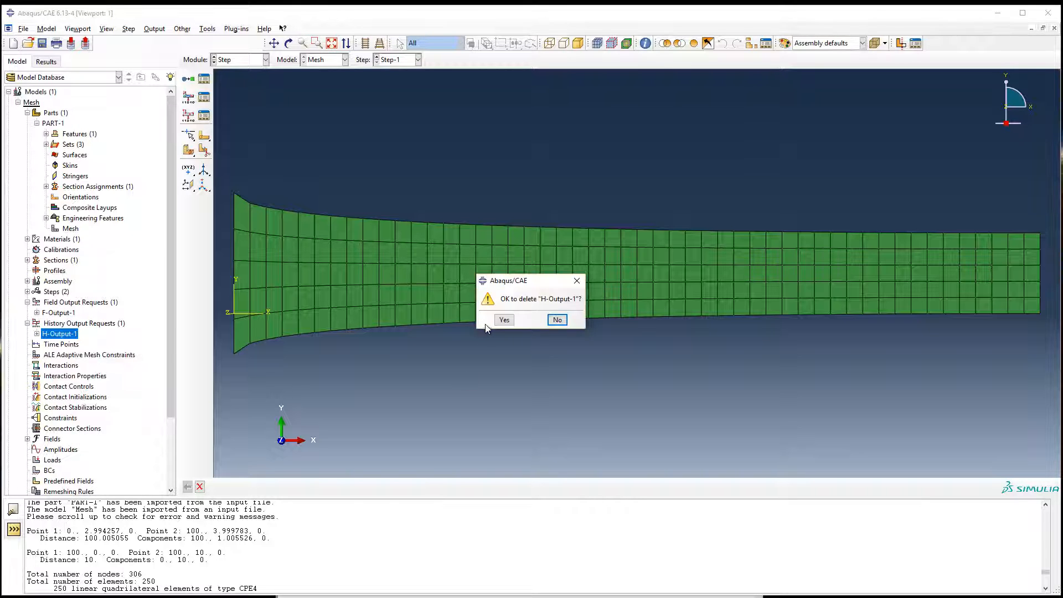
pyautogui.click(499, 319)
# Open field output request F-Output-1 for editing and exclude all Contact variables from its output.
pyautogui.click(56, 313)
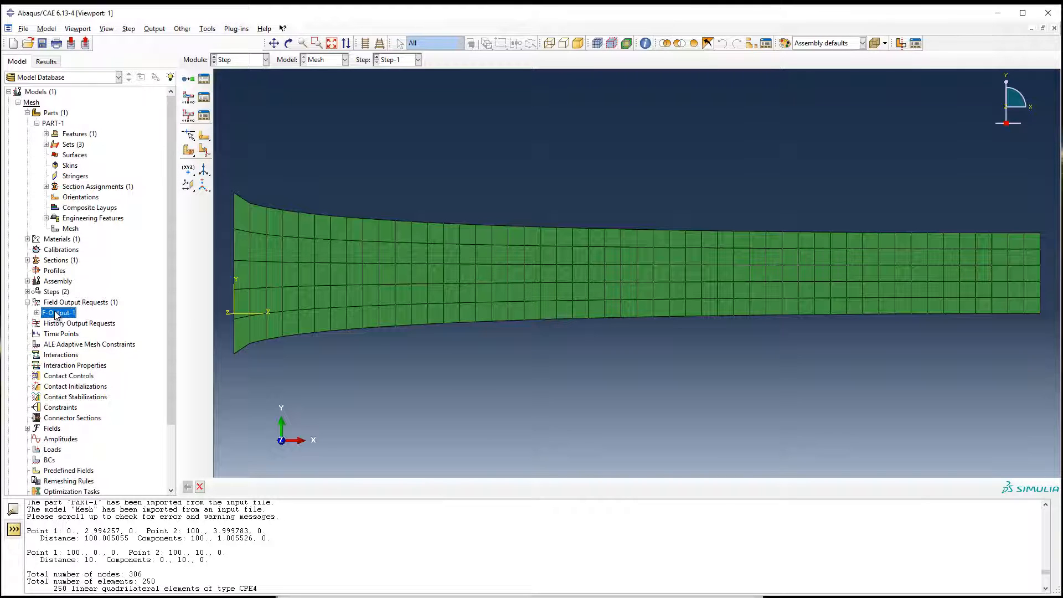
pyautogui.doubleClick(56, 313)
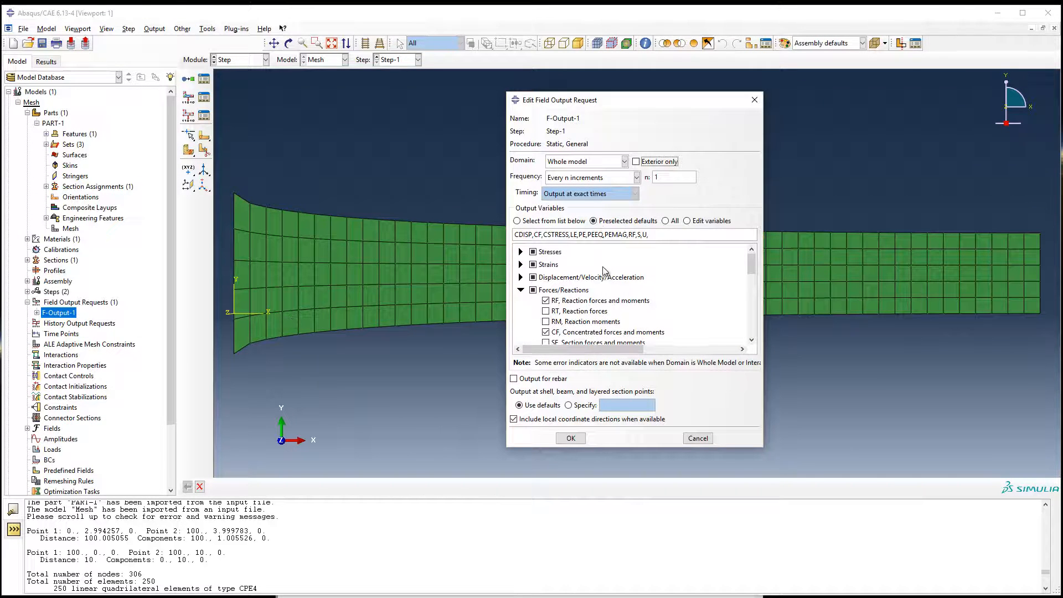
pyautogui.scroll(-5, 572, 346)
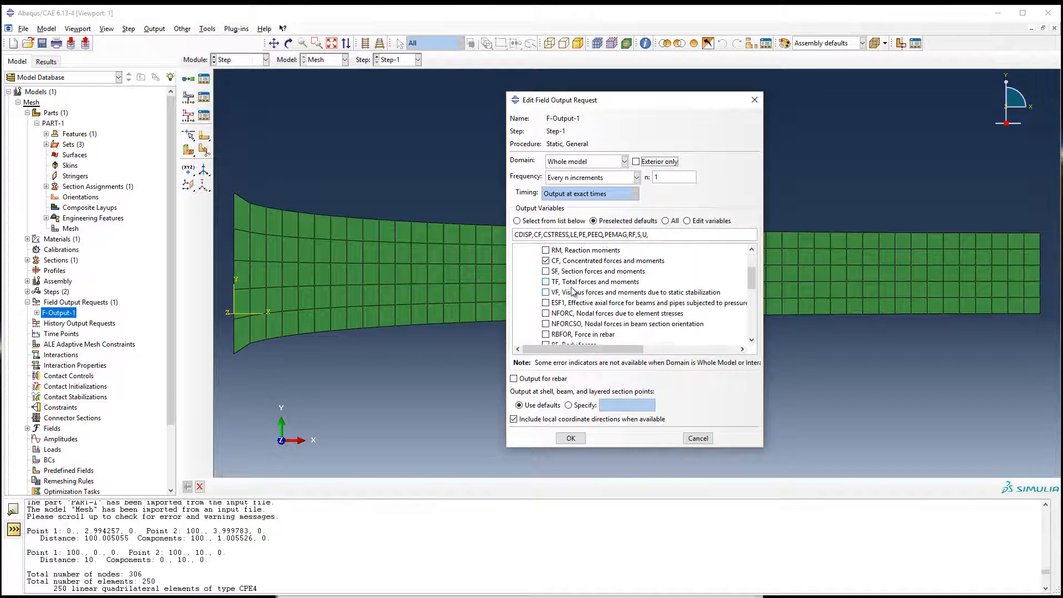
pyautogui.scroll(5, 572, 346)
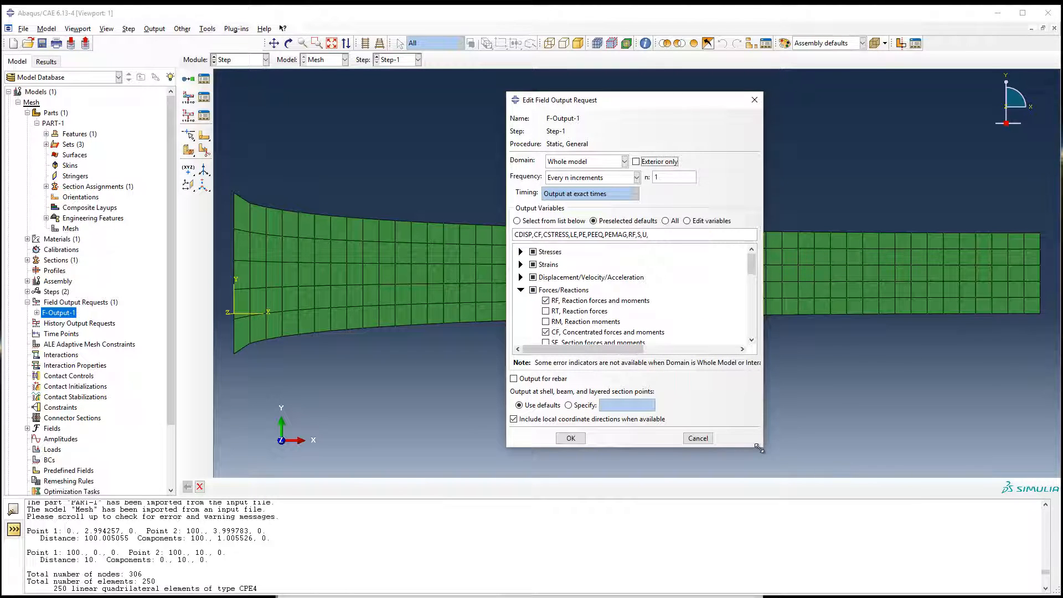
pyautogui.moveTo(758, 447); pyautogui.dragTo(848, 531)
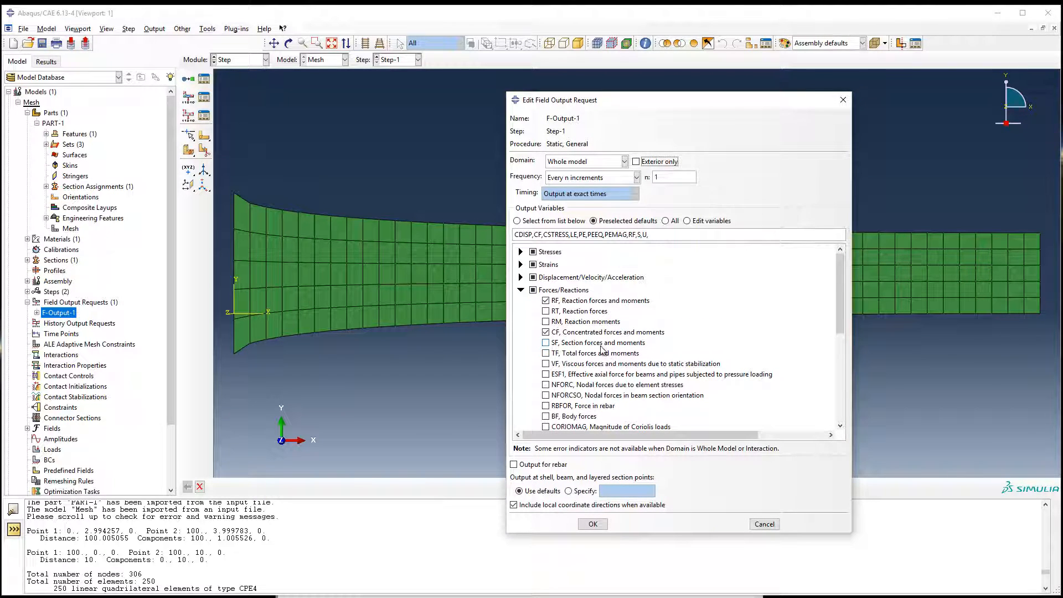
pyautogui.scroll(-5, 564, 309)
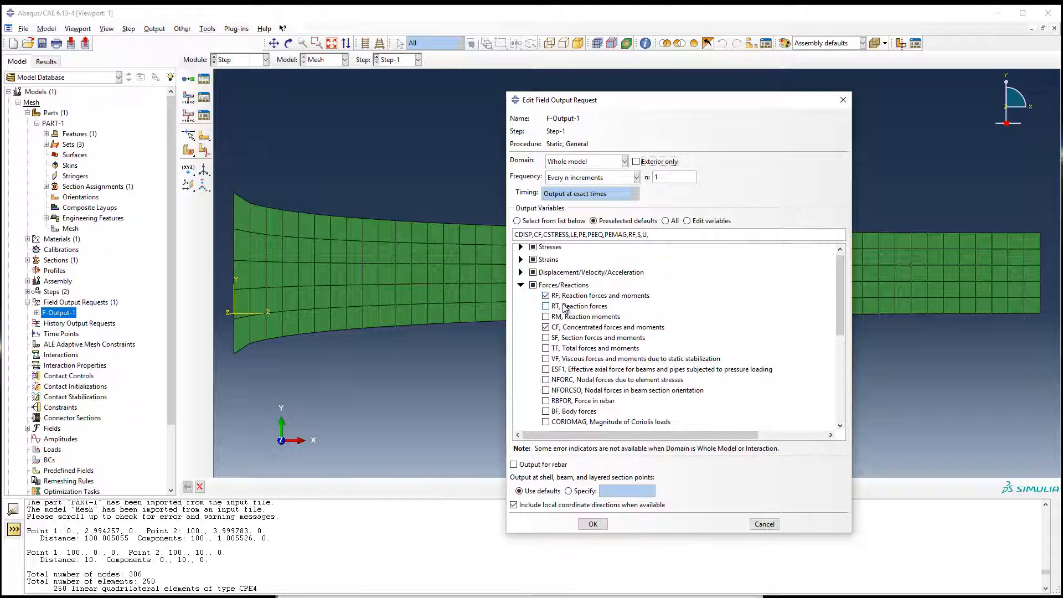
pyautogui.scroll(3, 565, 313)
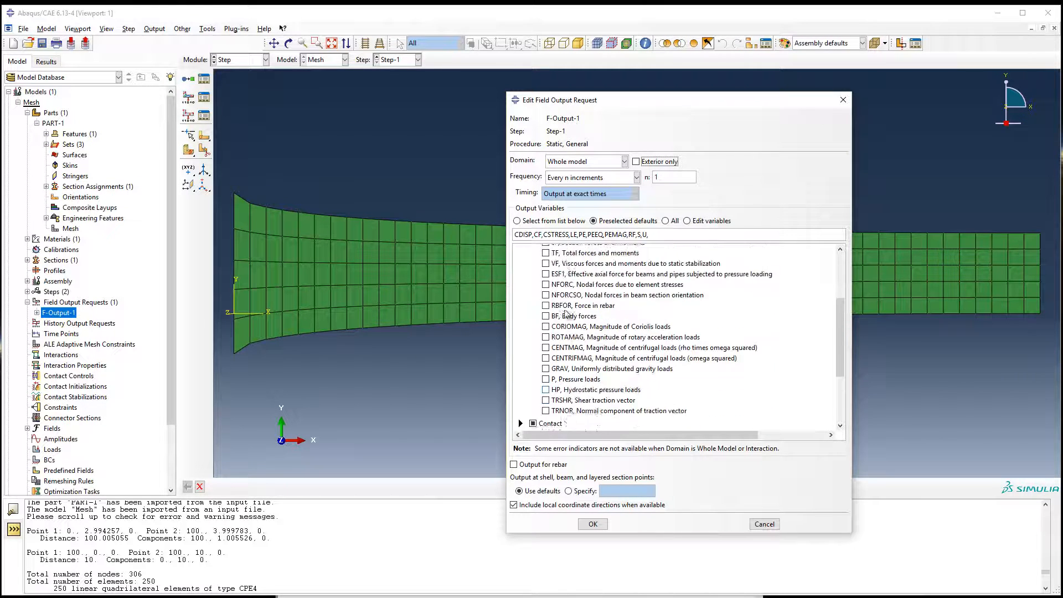
pyautogui.scroll(-4, 560, 346)
pyautogui.click(533, 349)
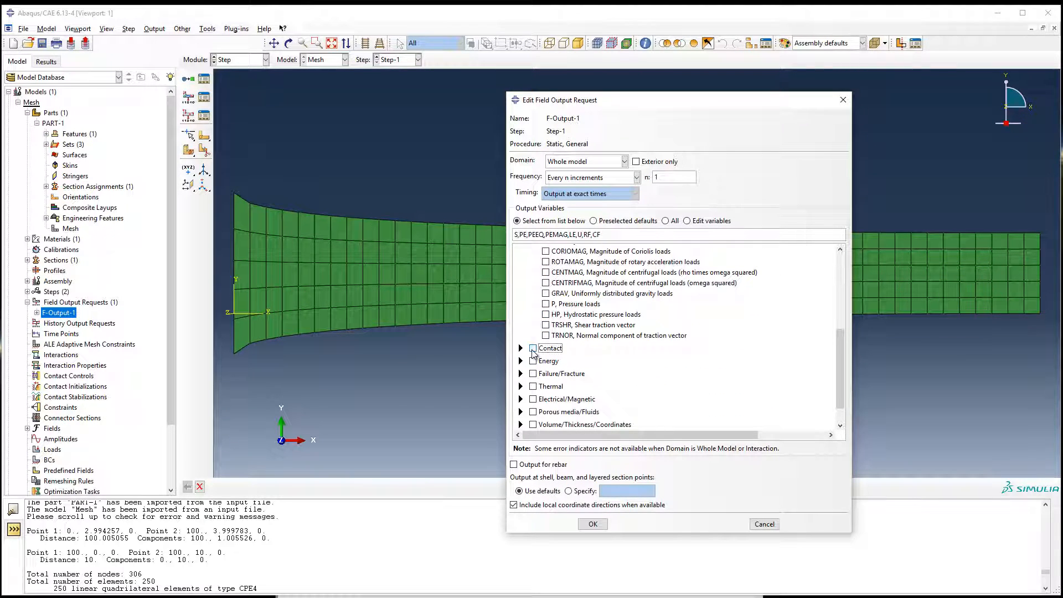
pyautogui.scroll(-1, 609, 382)
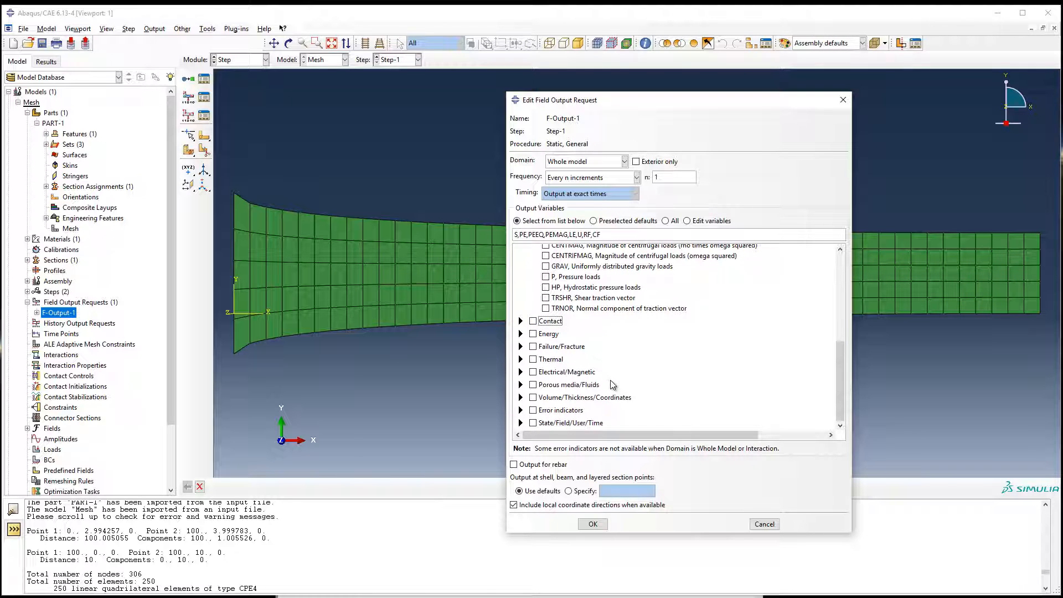
pyautogui.scroll(6, 607, 306)
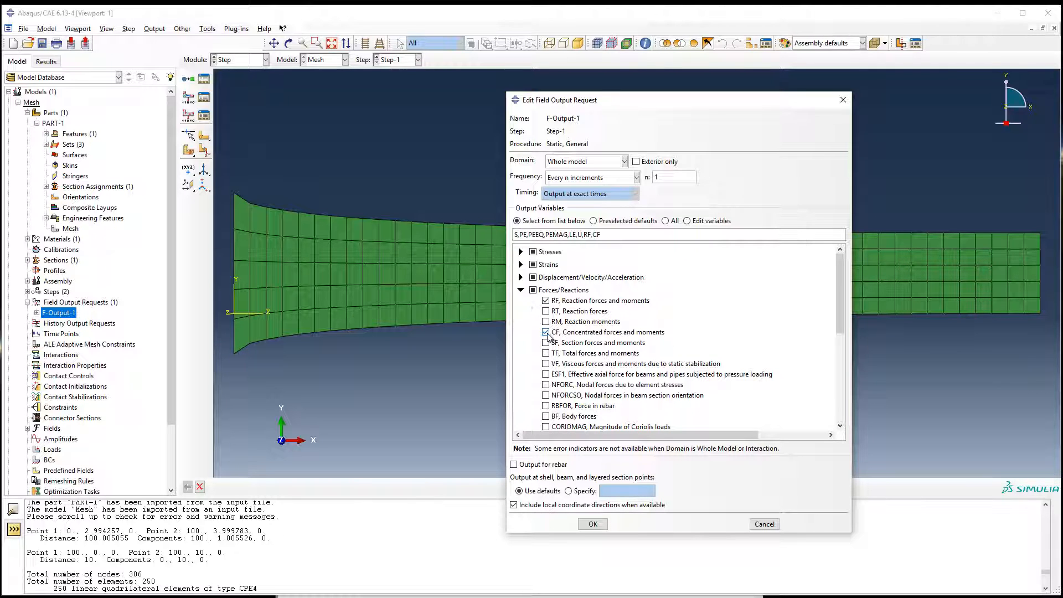
# Remove the strain variables PE, PEEQ, and PEMAG from field output request F-Output-1.
pyautogui.click(520, 291)
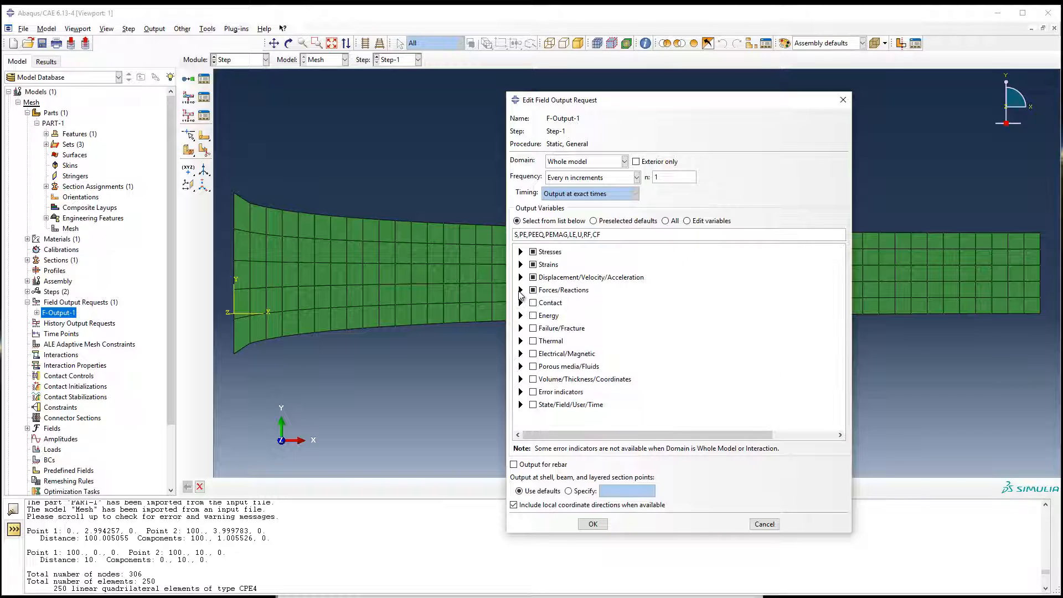
pyautogui.click(521, 278)
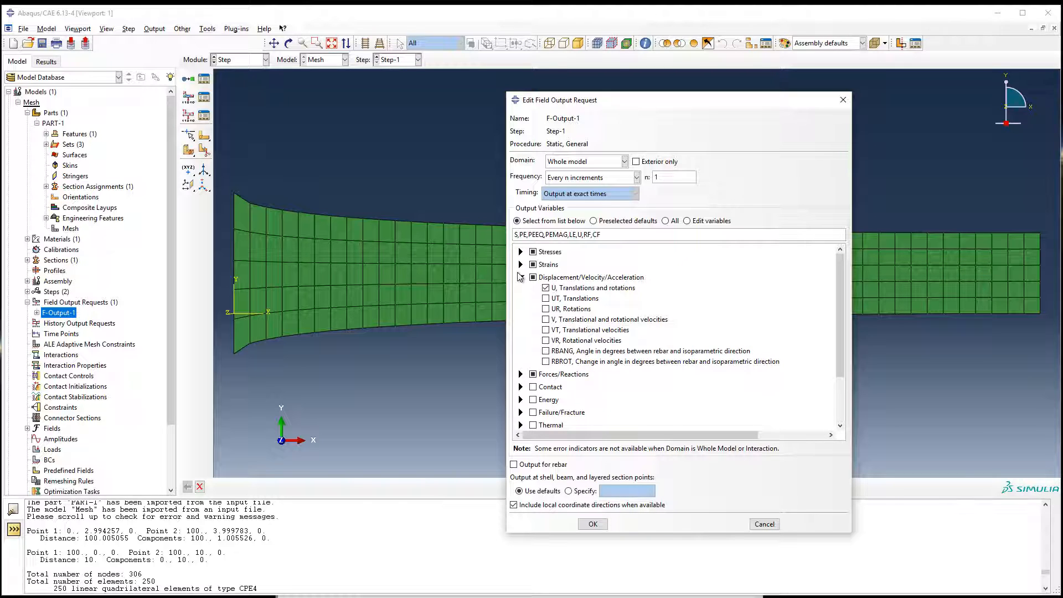
pyautogui.click(521, 276)
pyautogui.click(520, 264)
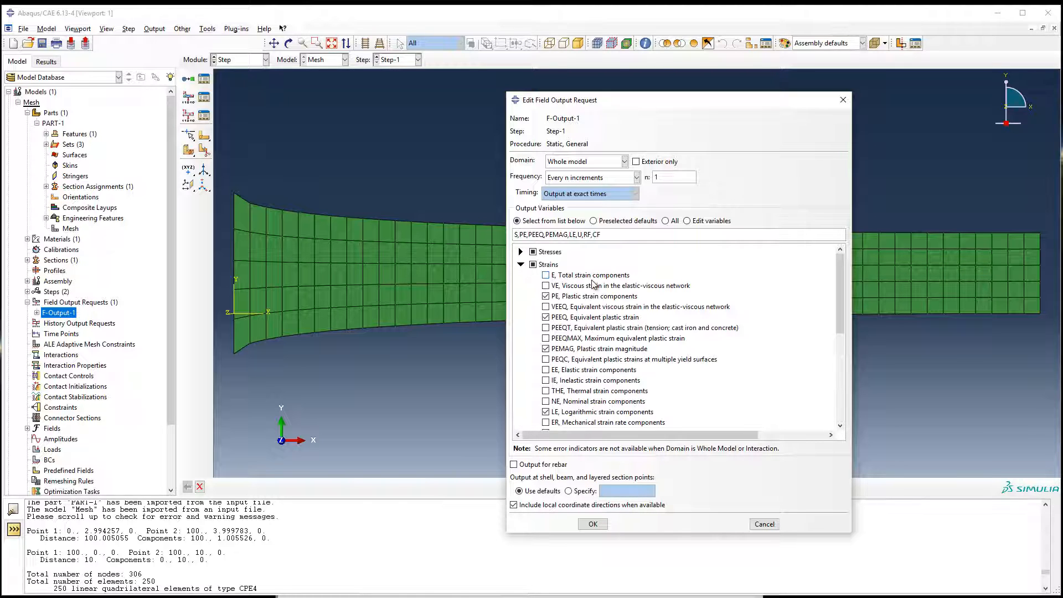
pyautogui.click(573, 298)
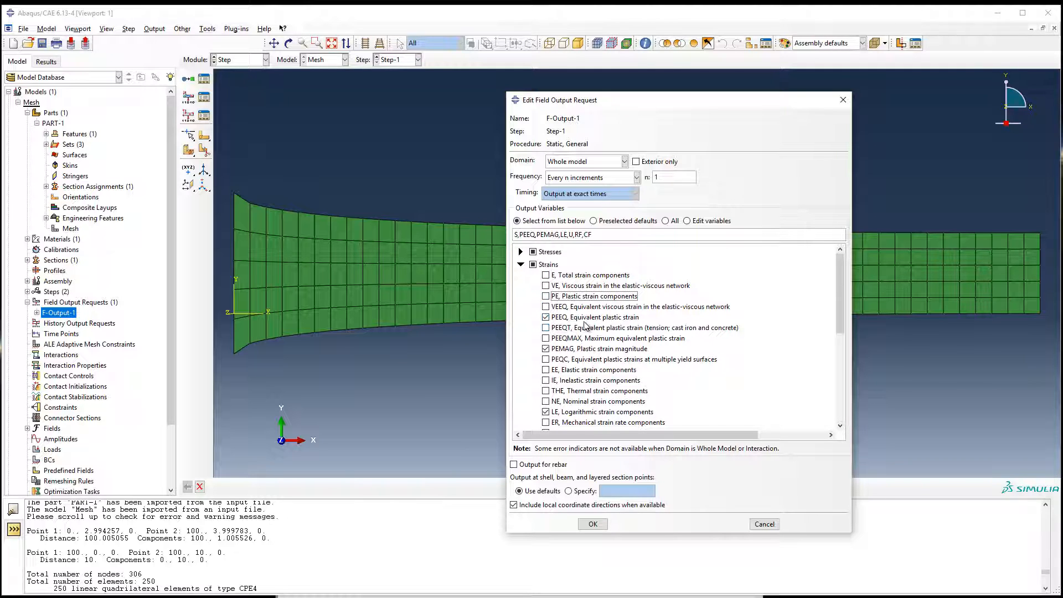
pyautogui.click(584, 319)
pyautogui.scroll(-1, 585, 326)
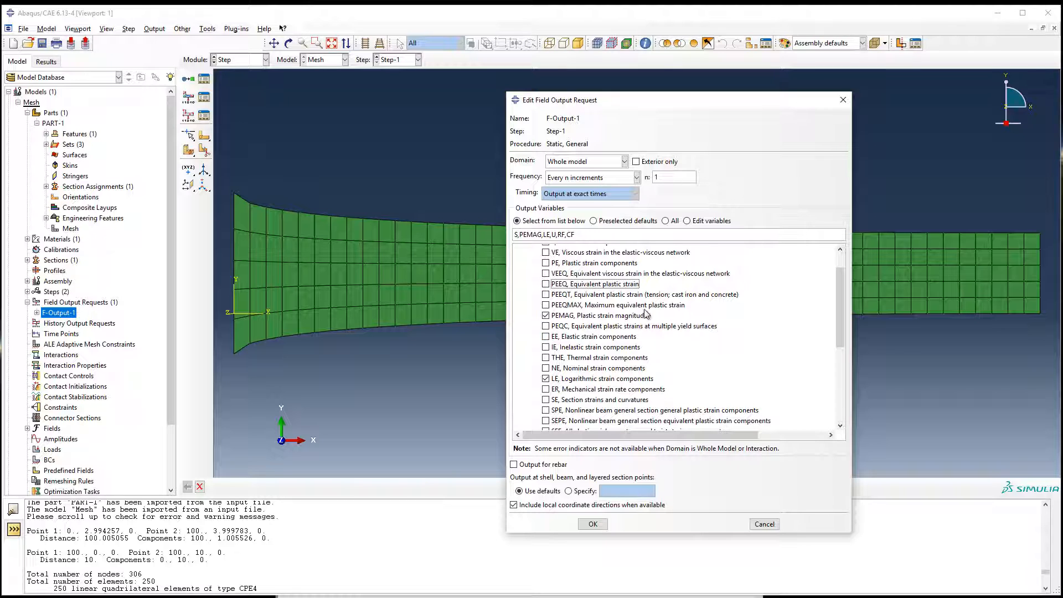
pyautogui.click(583, 316)
pyautogui.scroll(1, 579, 336)
pyautogui.scroll(2, 579, 336)
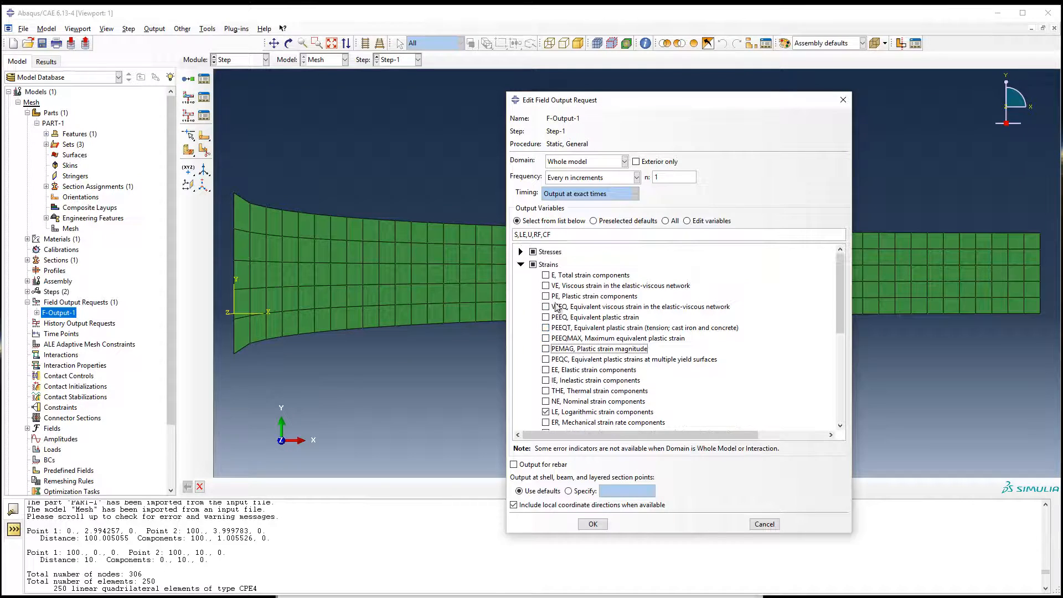
# Check the Stresses variables of F-Output-1, keep the selection, and save the field output request.
pyautogui.click(520, 265)
pyautogui.click(521, 252)
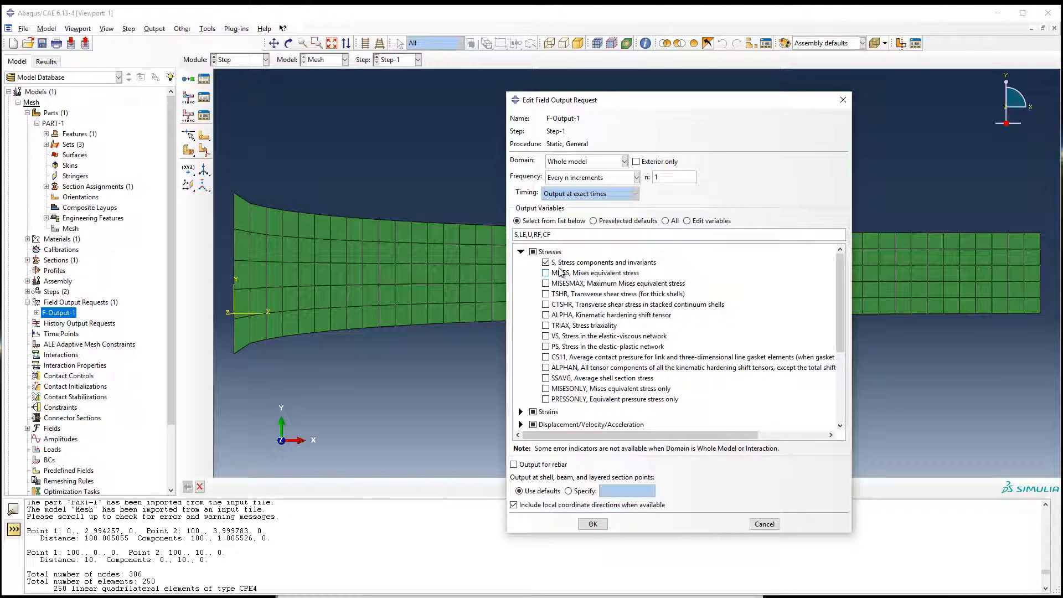
pyautogui.click(521, 251)
pyautogui.click(583, 522)
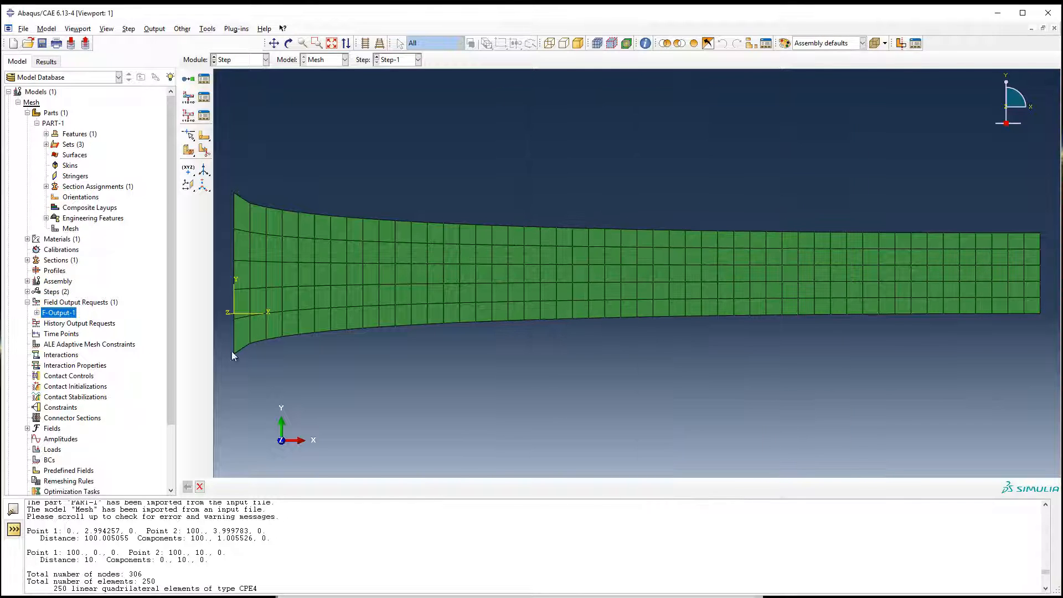
# Create a mechanical concentrated force in Step-1 on node set PART-1-1.LOAD with CF2 set to -100.
pyautogui.scroll(-2, 130, 361)
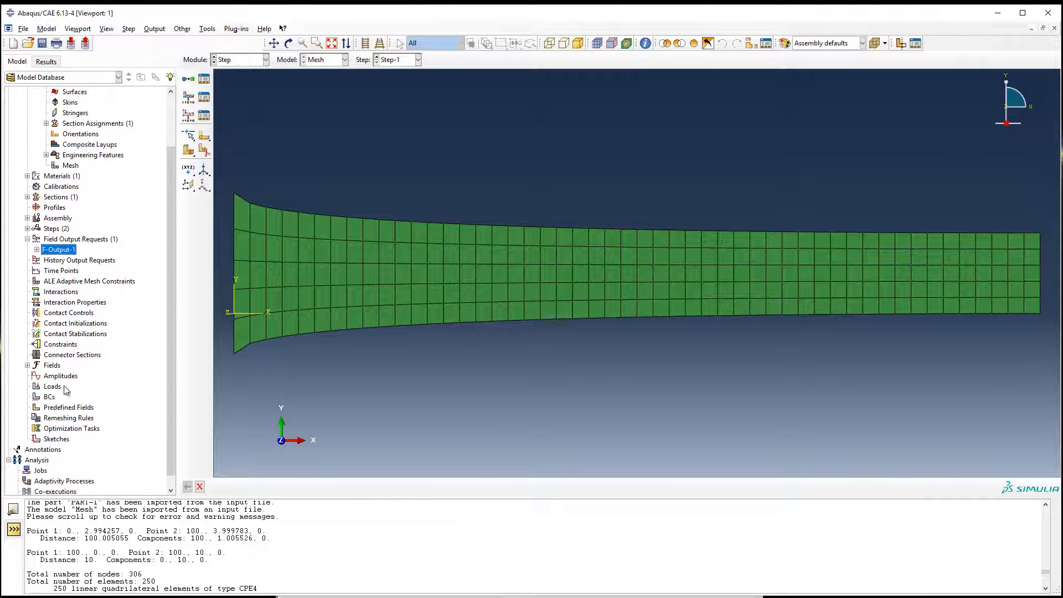
pyautogui.rightClick(53, 387)
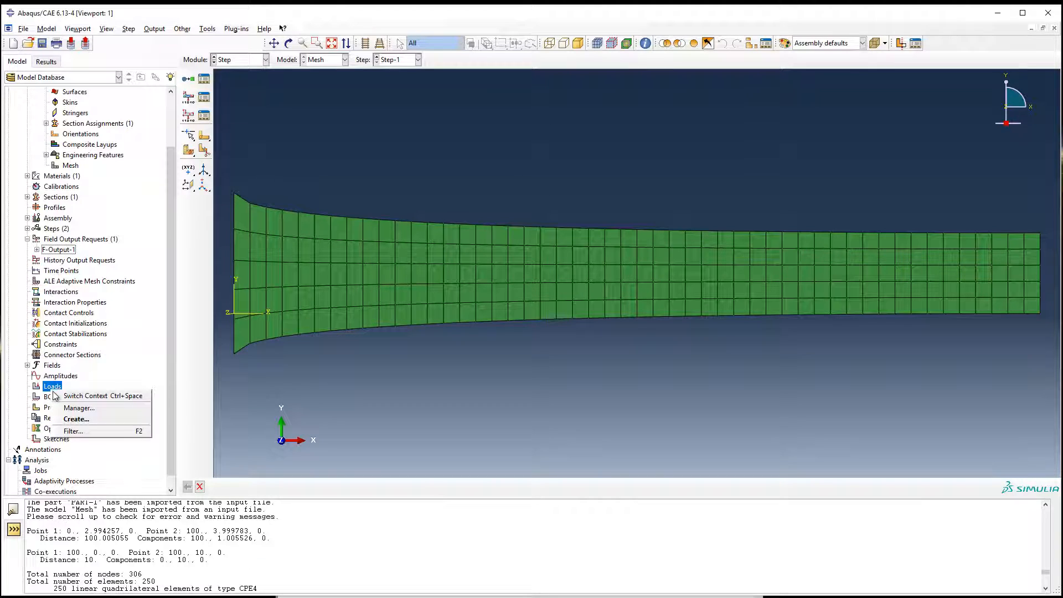
pyautogui.click(60, 423)
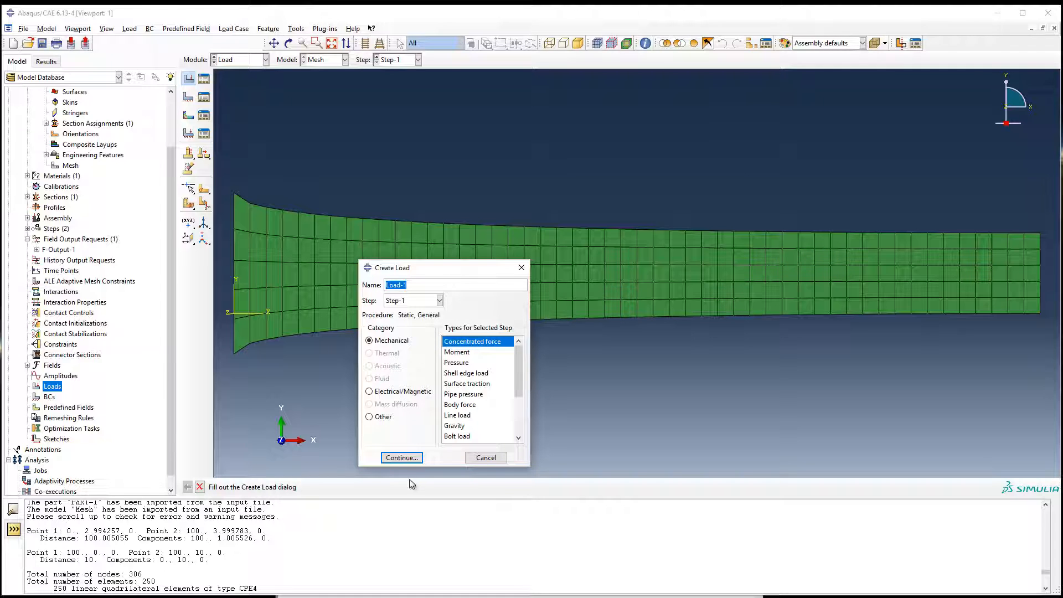
pyautogui.click(409, 460)
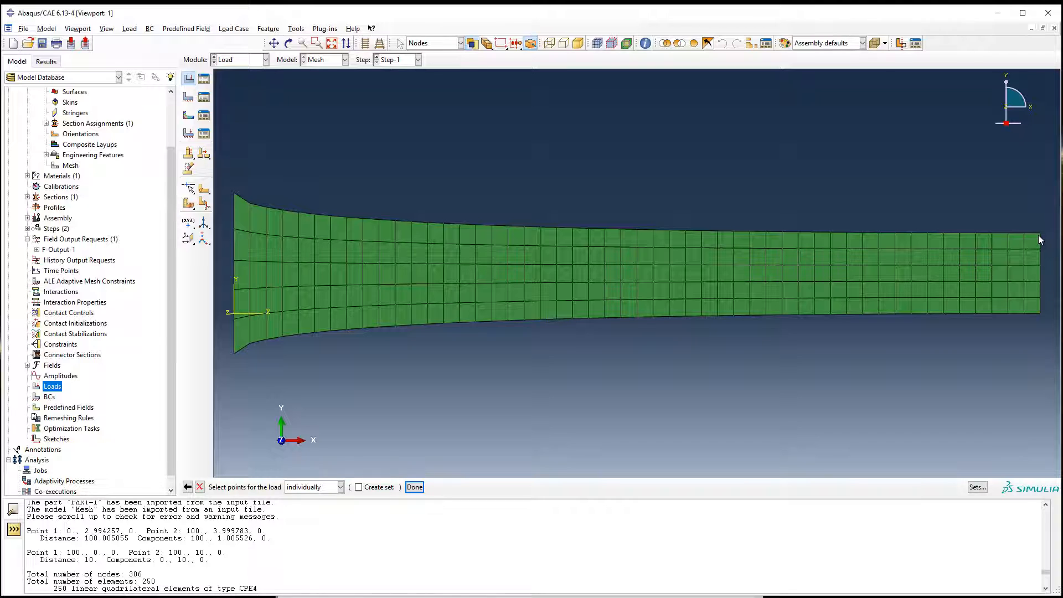
pyautogui.click(971, 491)
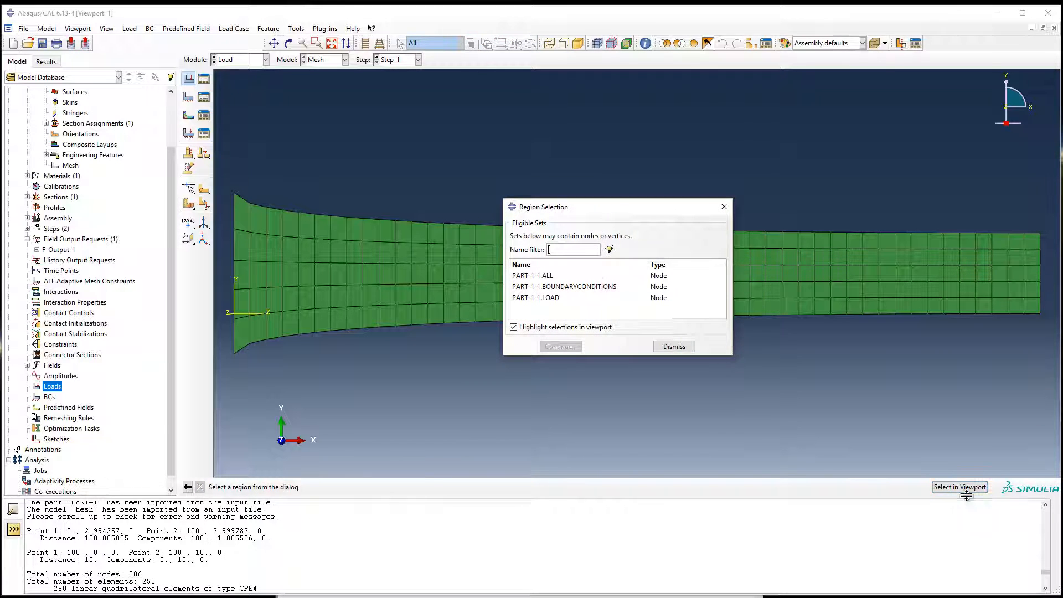
pyautogui.click(533, 299)
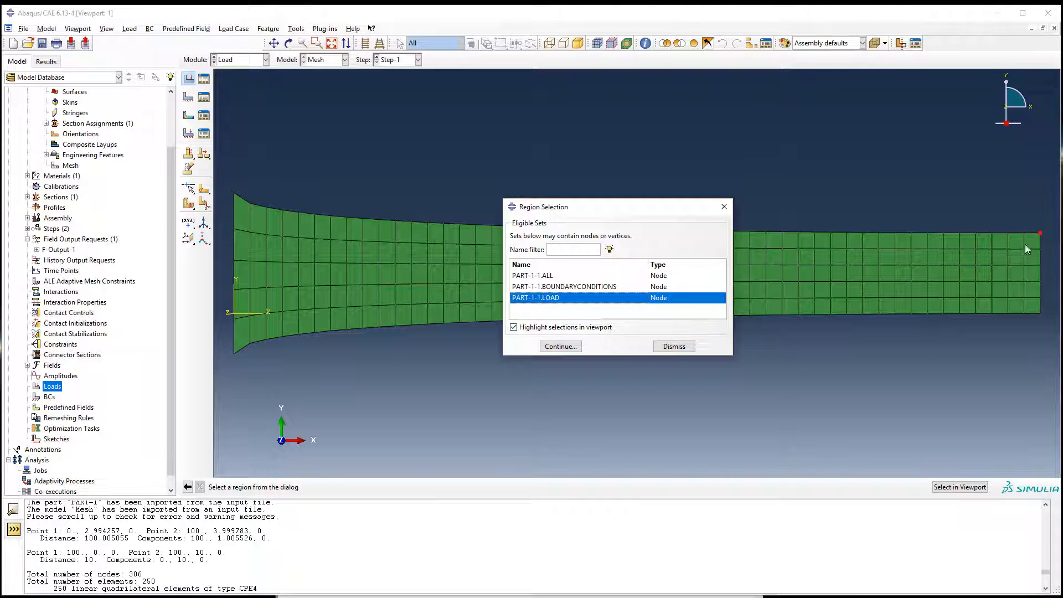
pyautogui.click(567, 344)
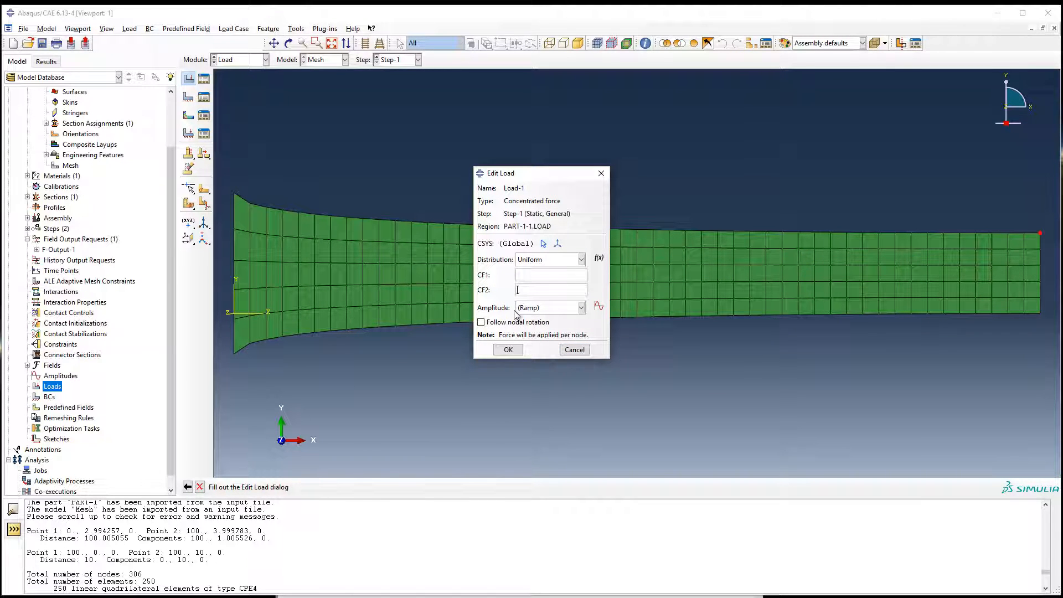
pyautogui.press('Tab')
pyautogui.write('-100')
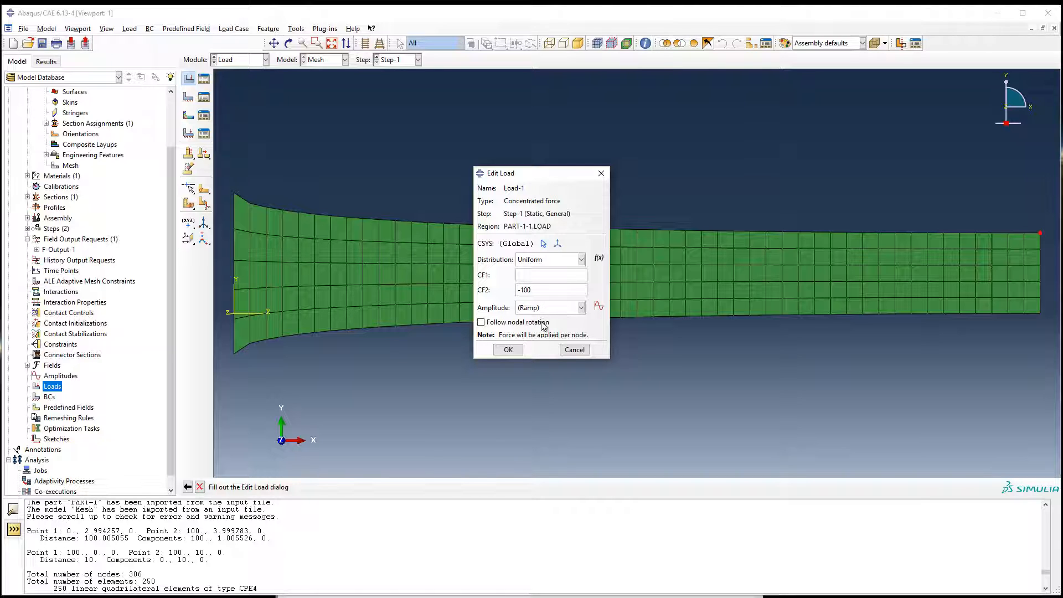
pyautogui.click(515, 353)
# Create an ENCASTRE boundary condition in Step-1 on node set PART-1-1.BOUNDARYCONDITIONS.
pyautogui.doubleClick(49, 397)
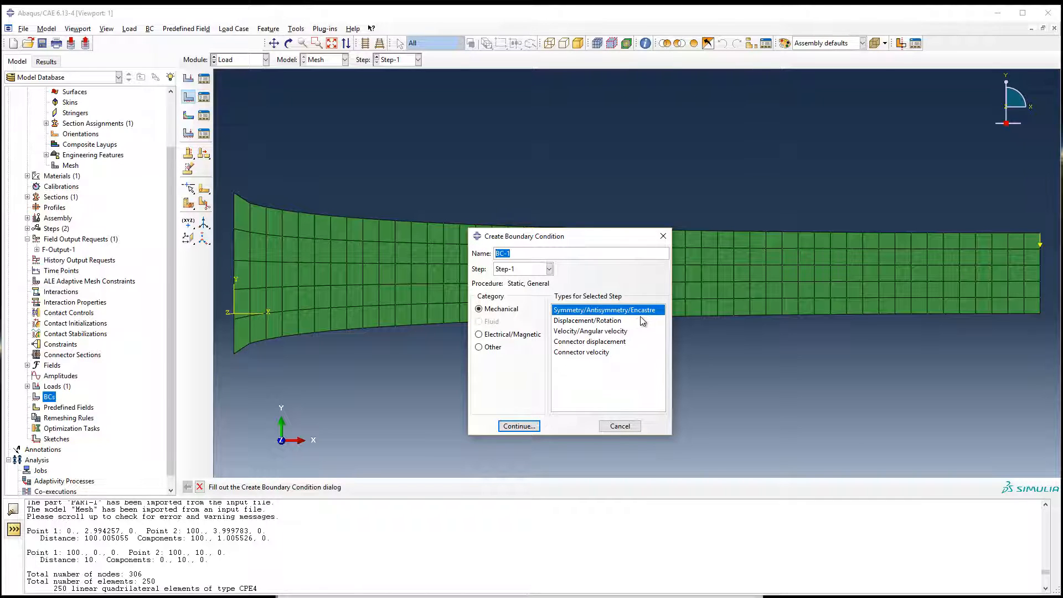
pyautogui.click(522, 427)
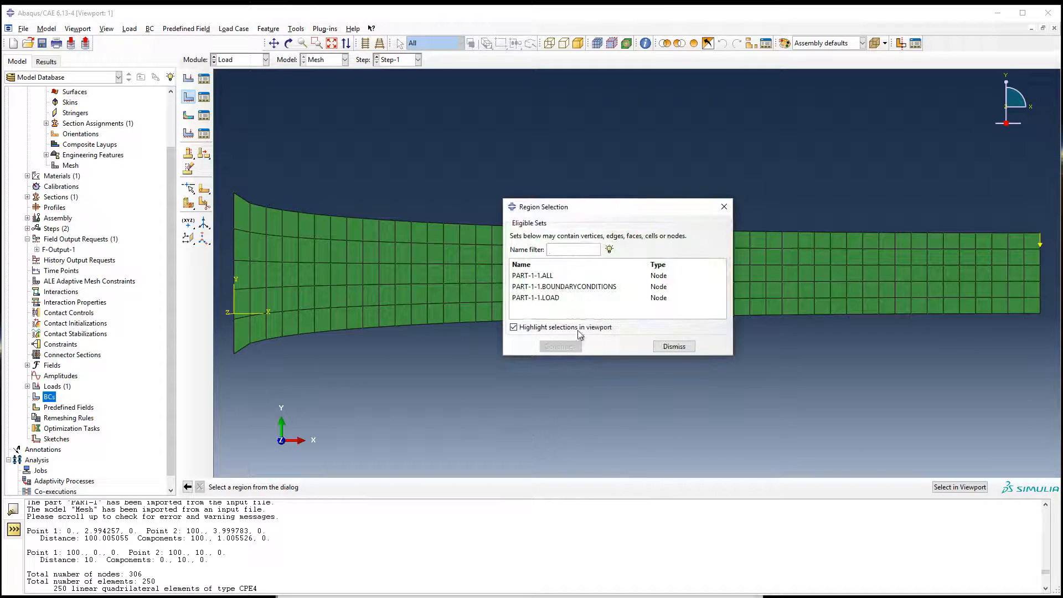
pyautogui.click(567, 287)
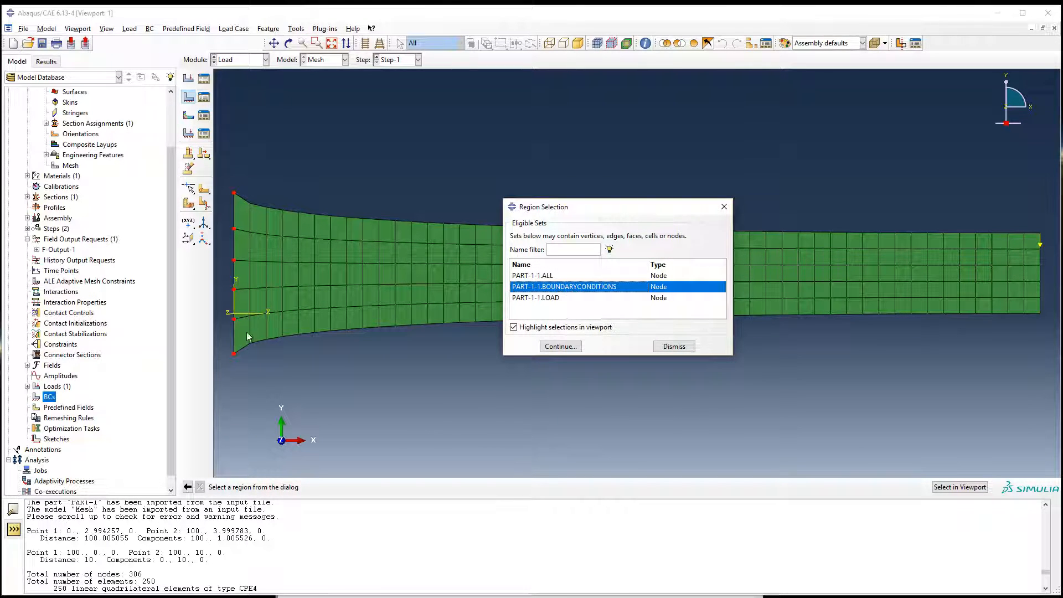
pyautogui.click(560, 346)
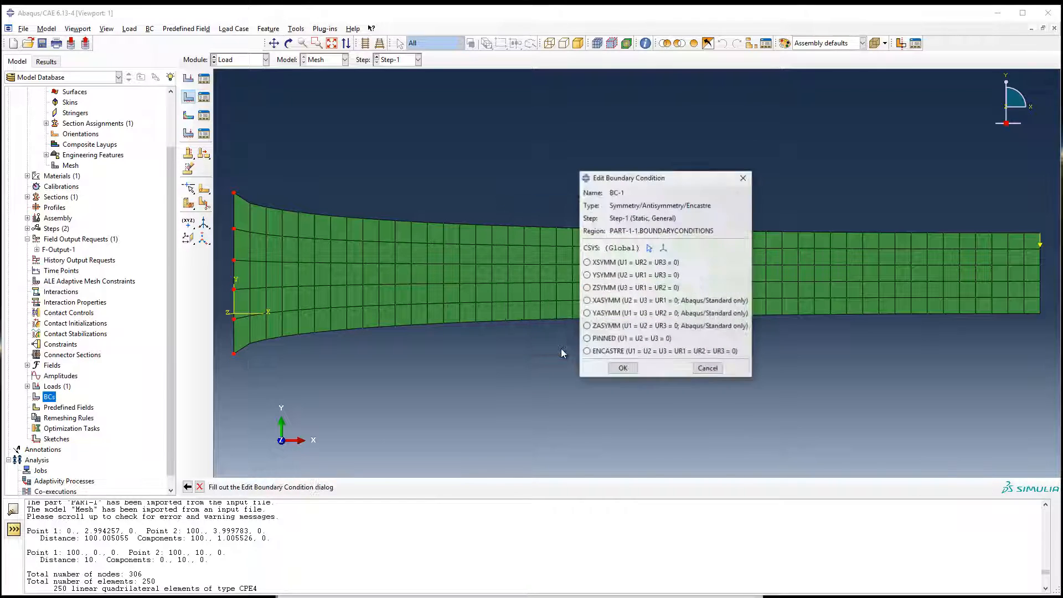
pyautogui.click(629, 352)
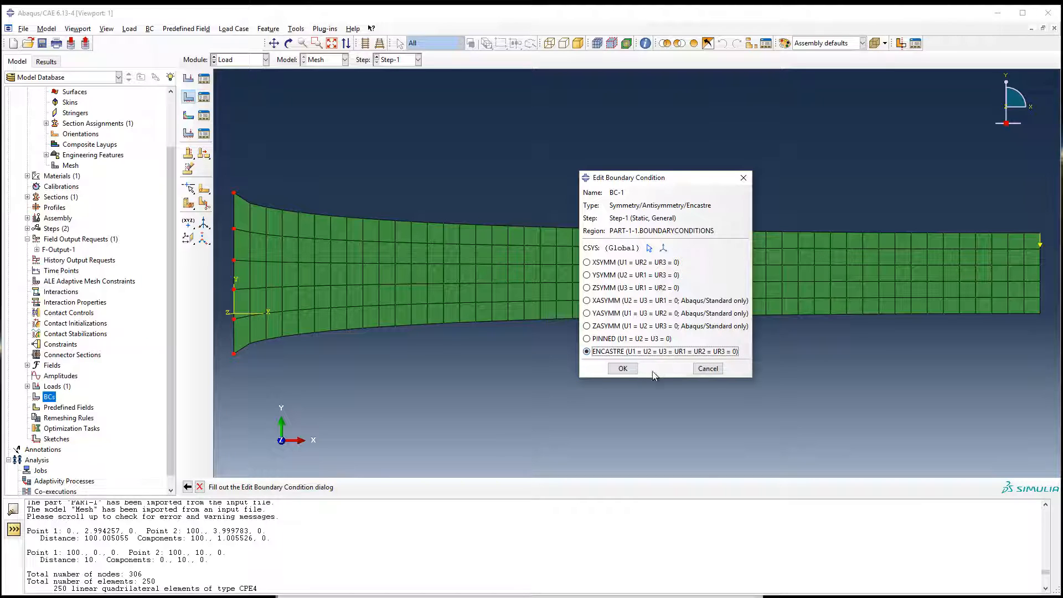
pyautogui.click(622, 368)
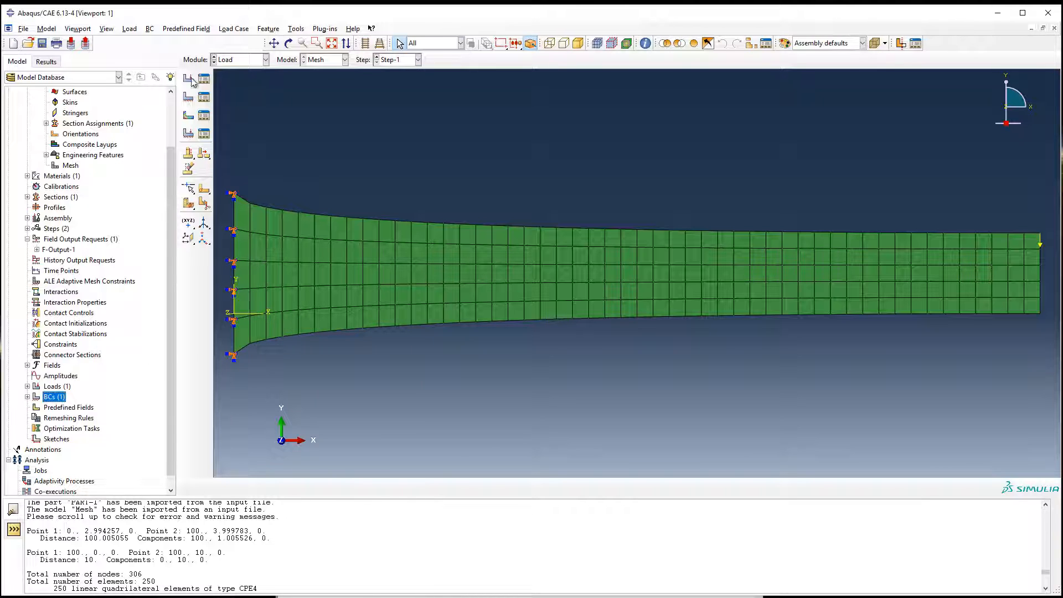
# Save the model database as LinElastBeam.cae in the Temp folder, overwriting the existing file.
pyautogui.click(42, 43)
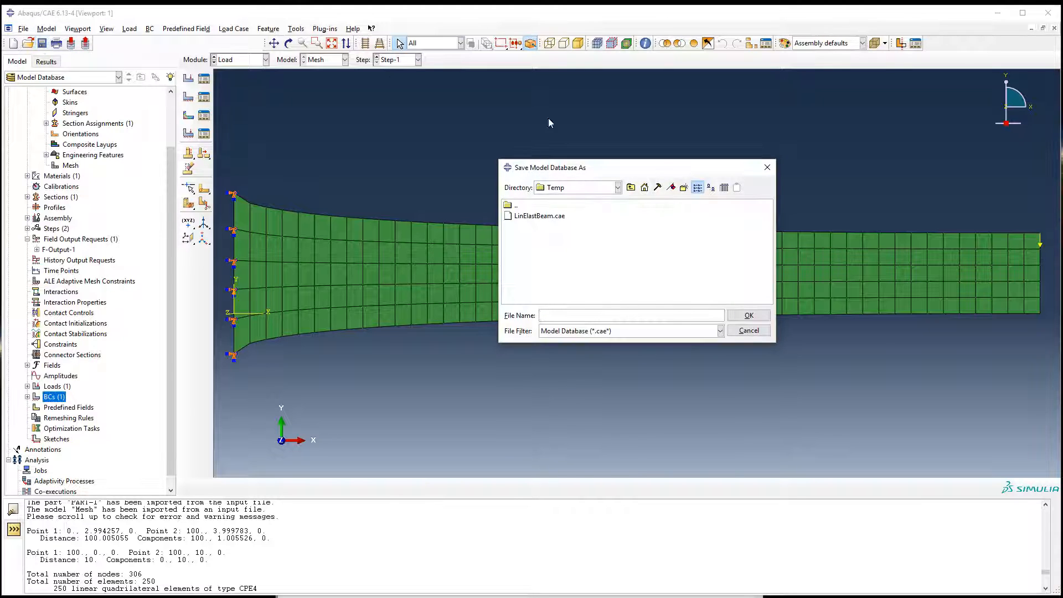
pyautogui.click(558, 217)
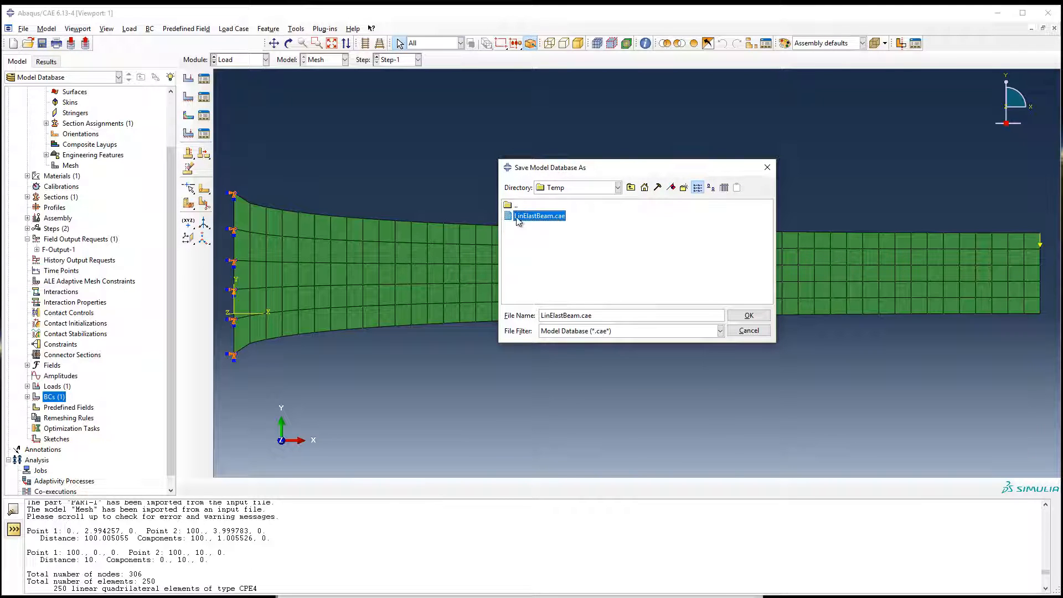
pyautogui.click(747, 315)
pyautogui.click(598, 274)
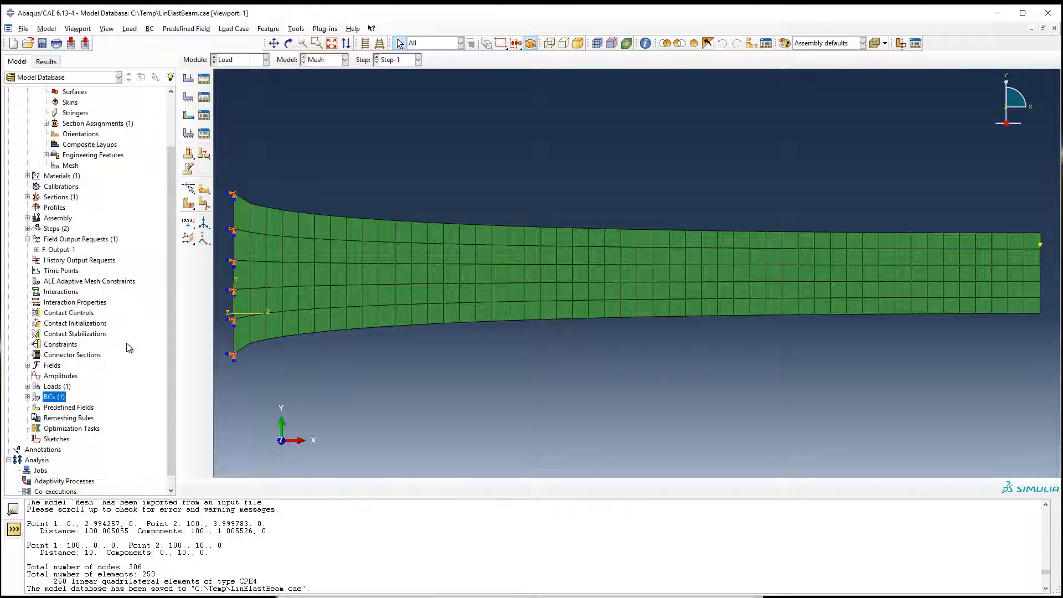
# Create a full-analysis job from the Mesh model, keeping the default name Job-1 and default submission settings.
pyautogui.rightClick(41, 471)
pyautogui.click(62, 505)
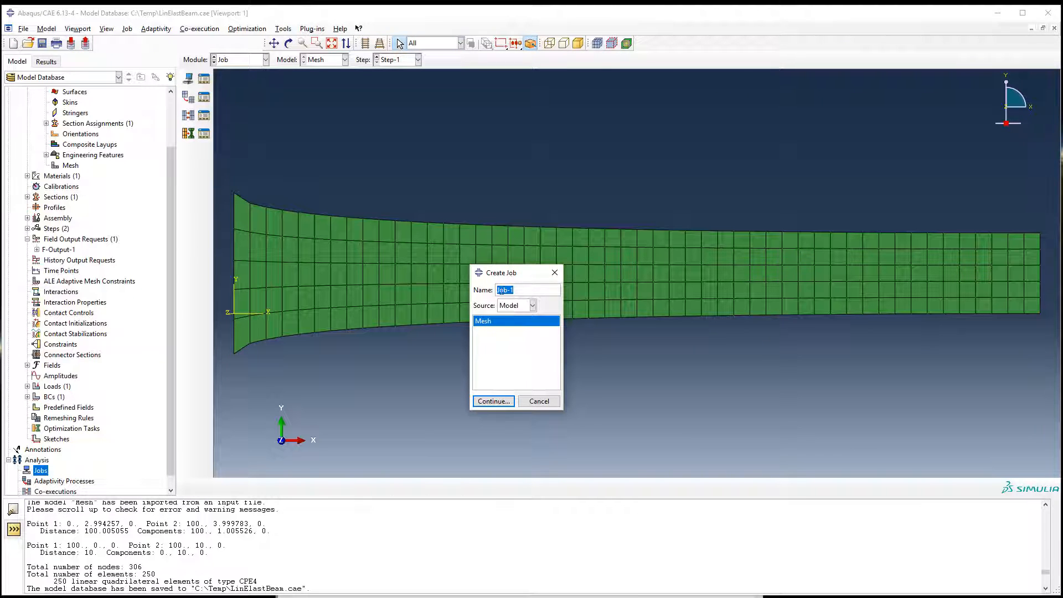
pyautogui.click(532, 306)
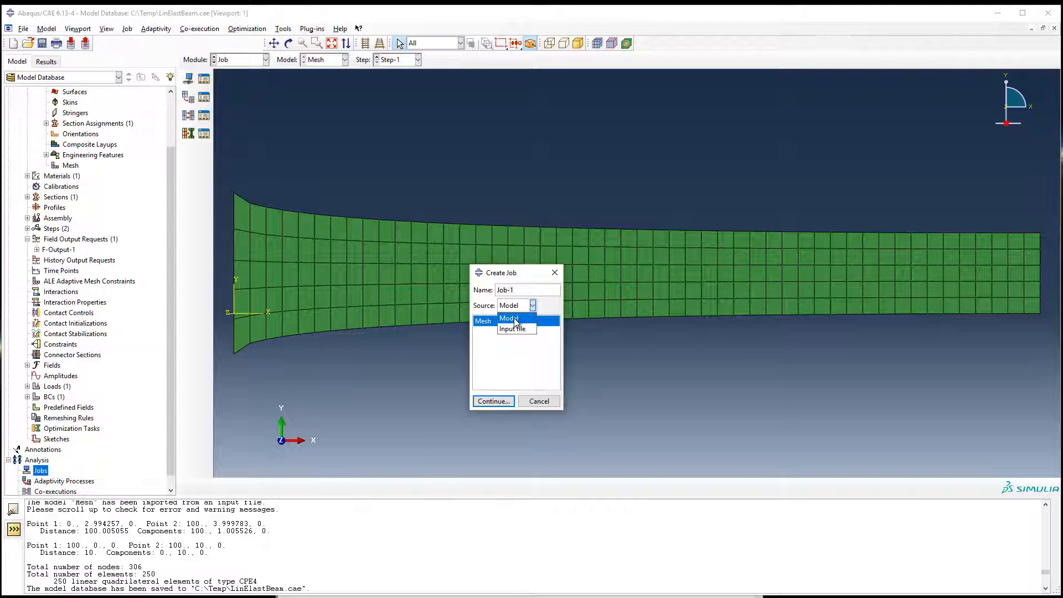
pyautogui.click(516, 322)
pyautogui.click(481, 321)
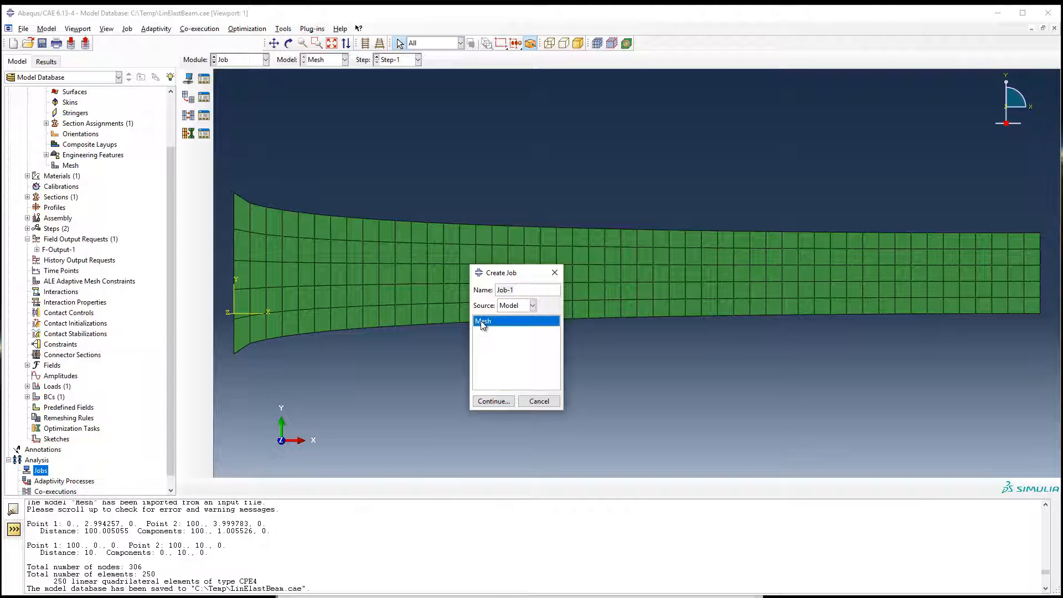
pyautogui.click(498, 402)
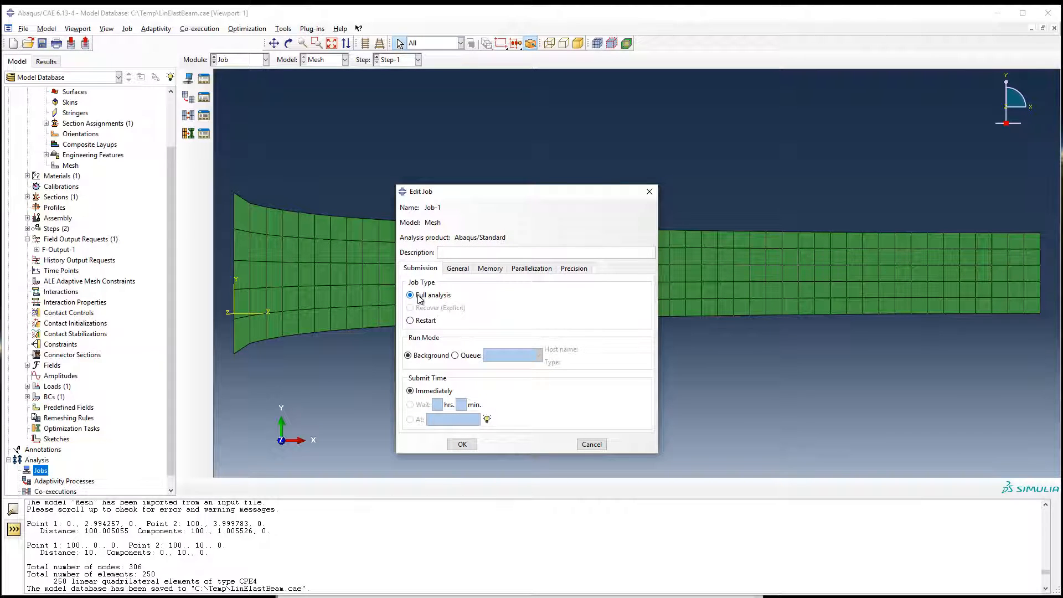
pyautogui.click(476, 448)
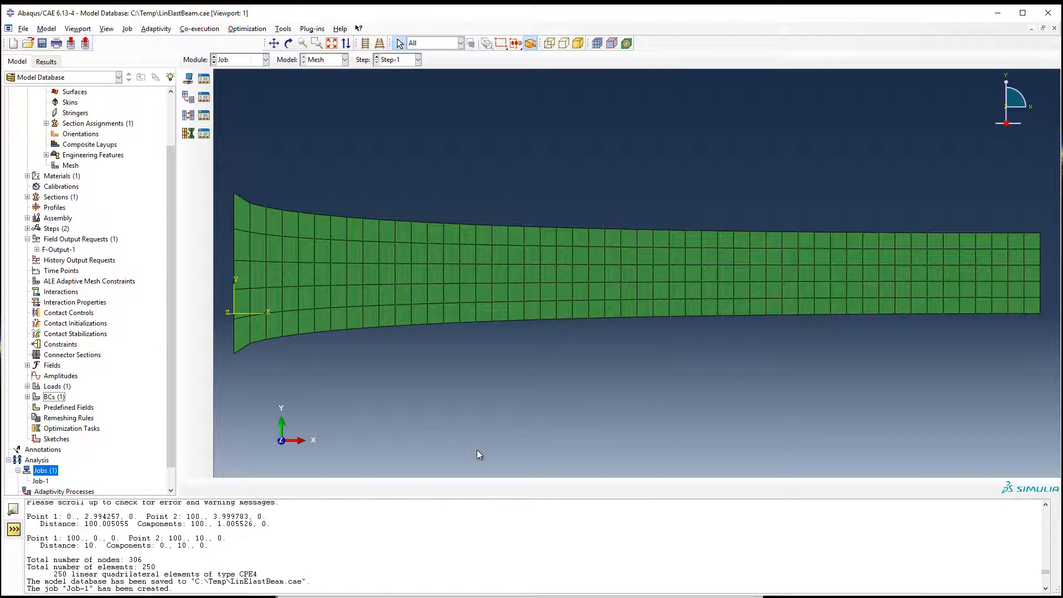
# Submit Job-1, overwriting its existing job files and continuing without a history output request.
pyautogui.click(48, 482)
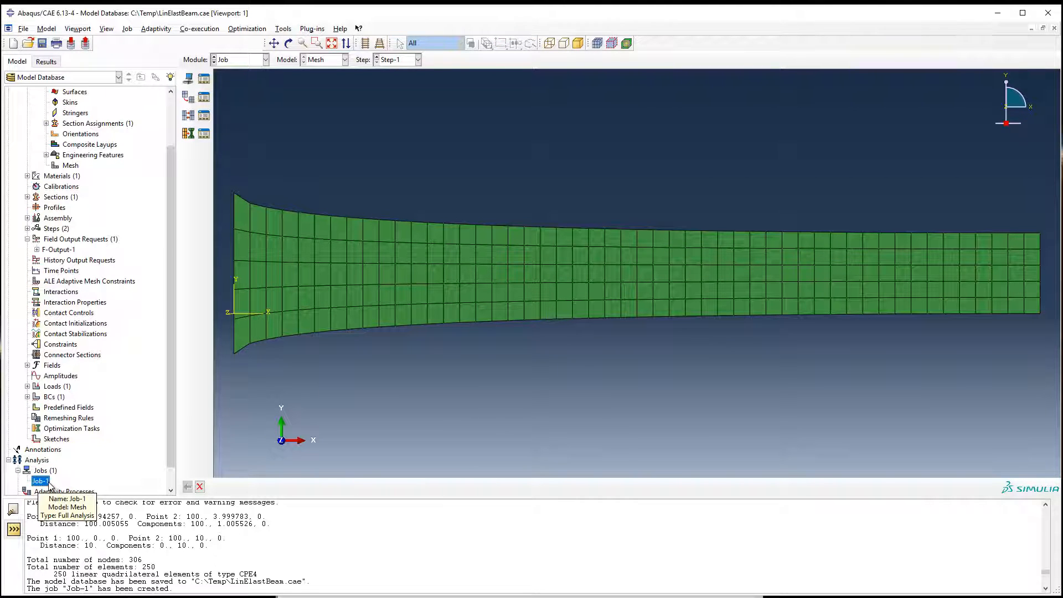
pyautogui.rightClick(49, 485)
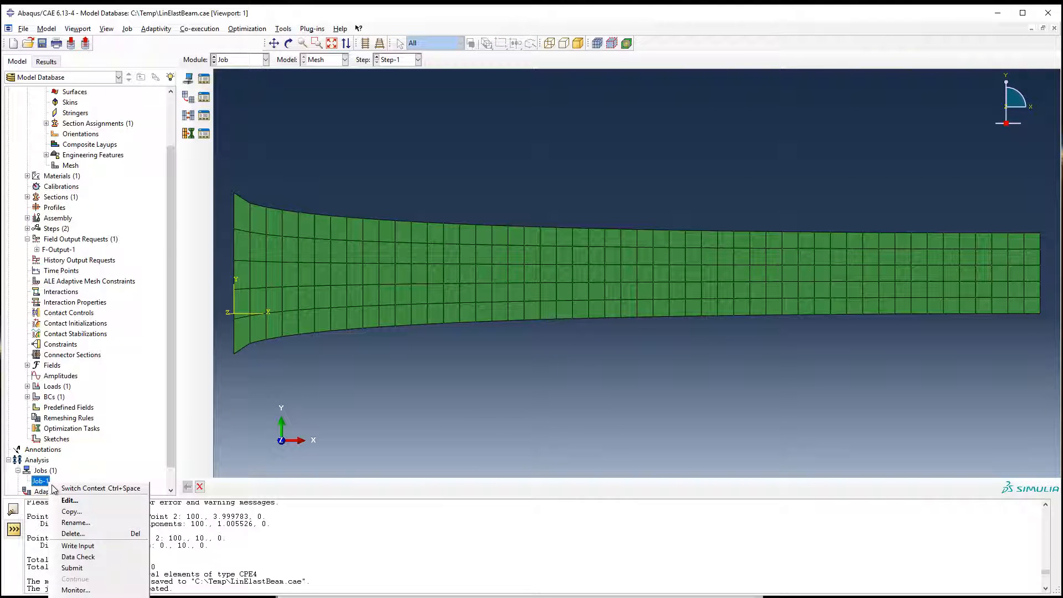
pyautogui.click(74, 568)
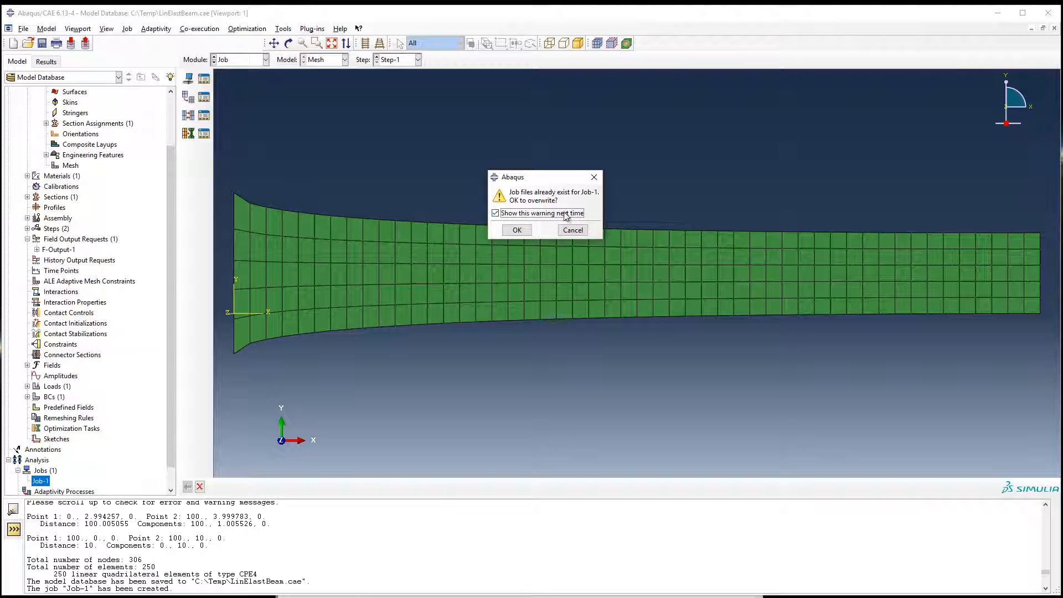
pyautogui.click(516, 230)
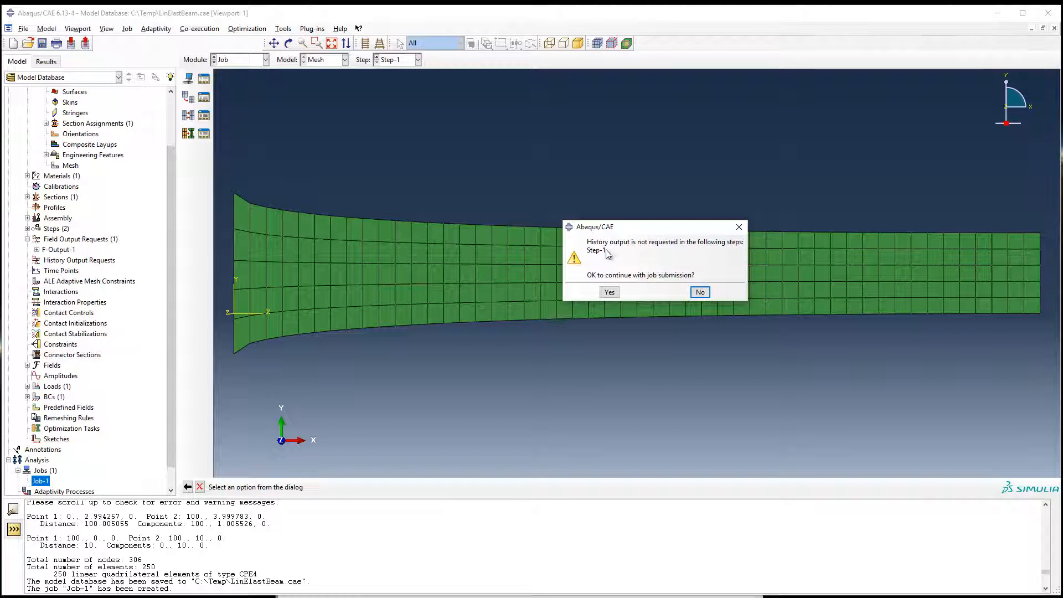
pyautogui.click(614, 294)
# Monitor the run of Job-1 until the analysis ends, then close the job monitor.
pyautogui.scroll(-1, 114, 392)
pyautogui.scroll(-1, 114, 392)
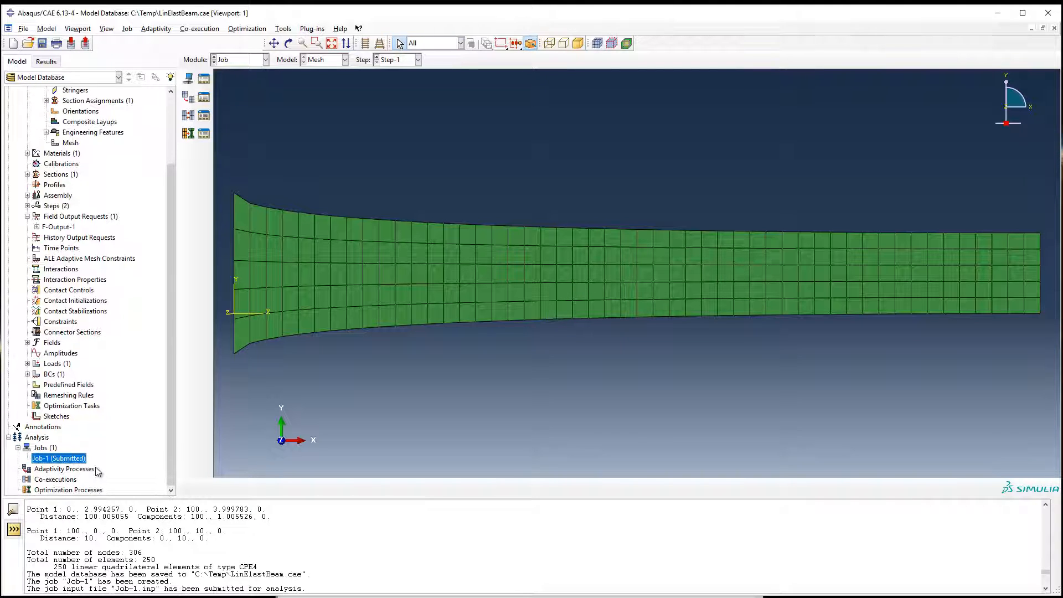
pyautogui.rightClick(72, 466)
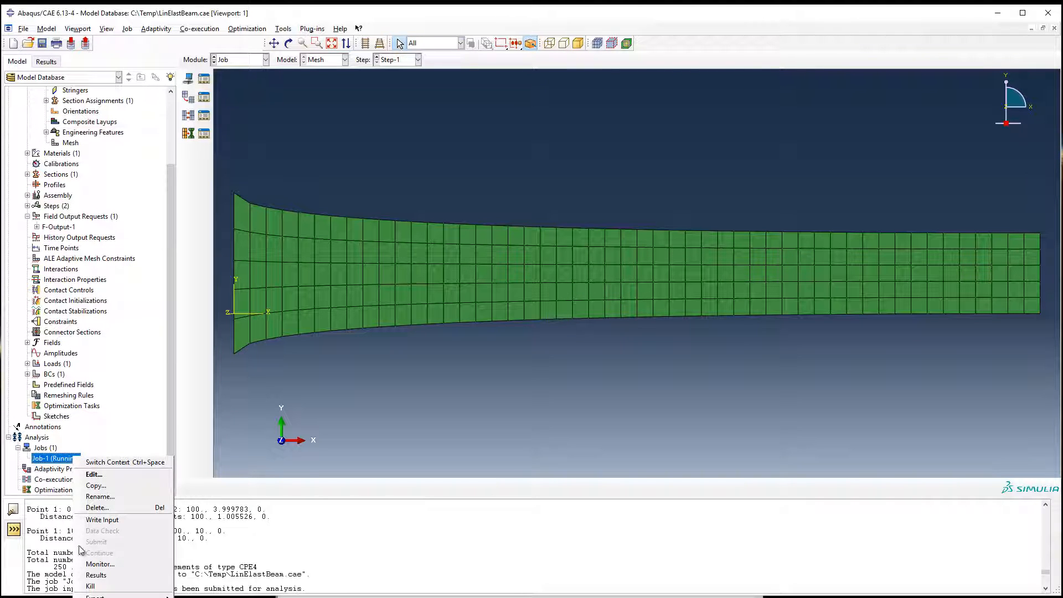
pyautogui.click(106, 563)
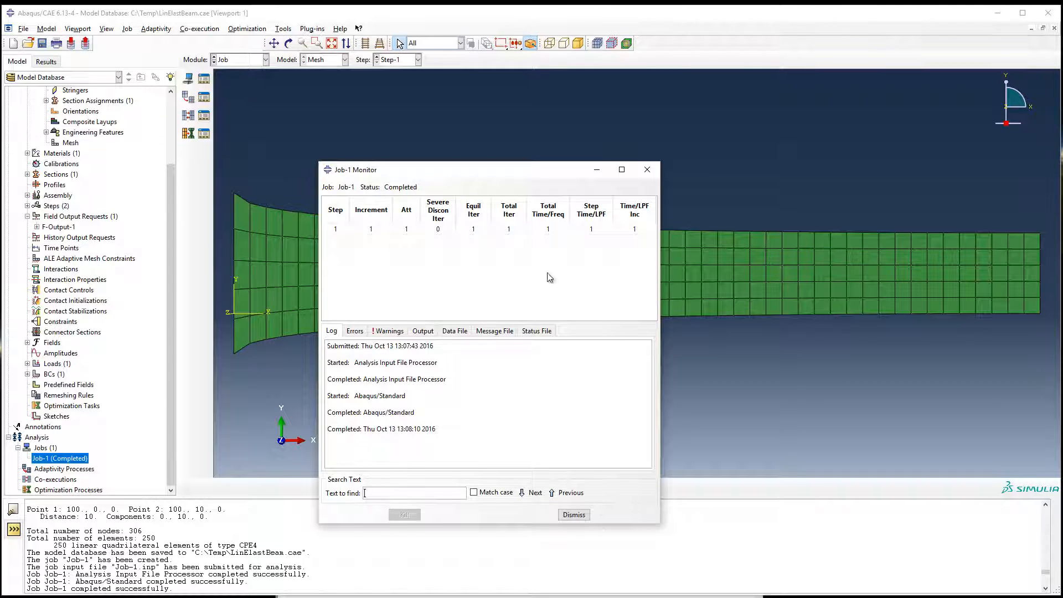
pyautogui.click(646, 170)
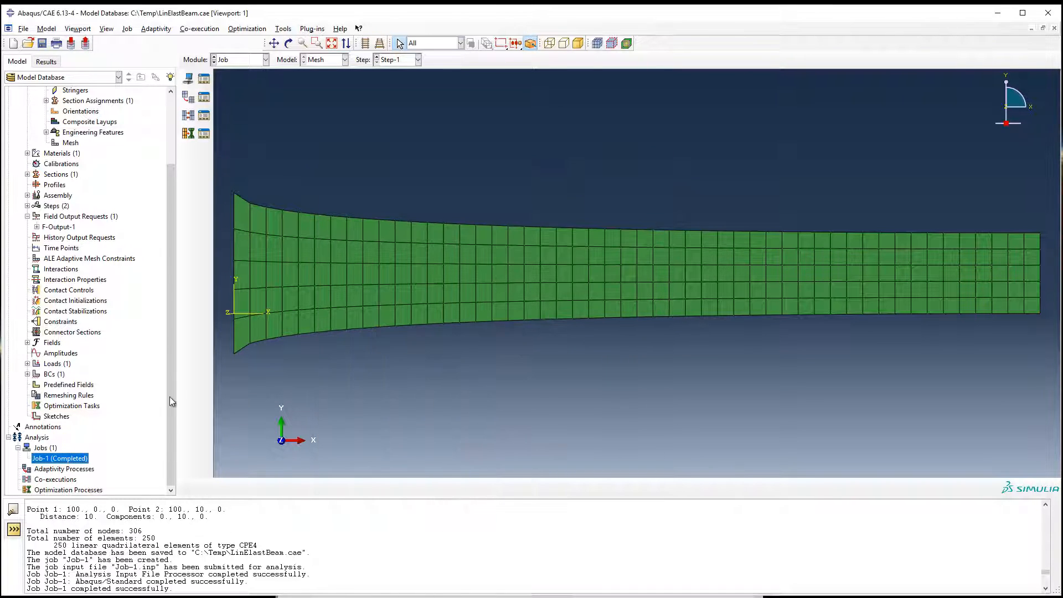
# Open the results of Job-1 and make Job-1.odb the active output database.
pyautogui.rightClick(58, 458)
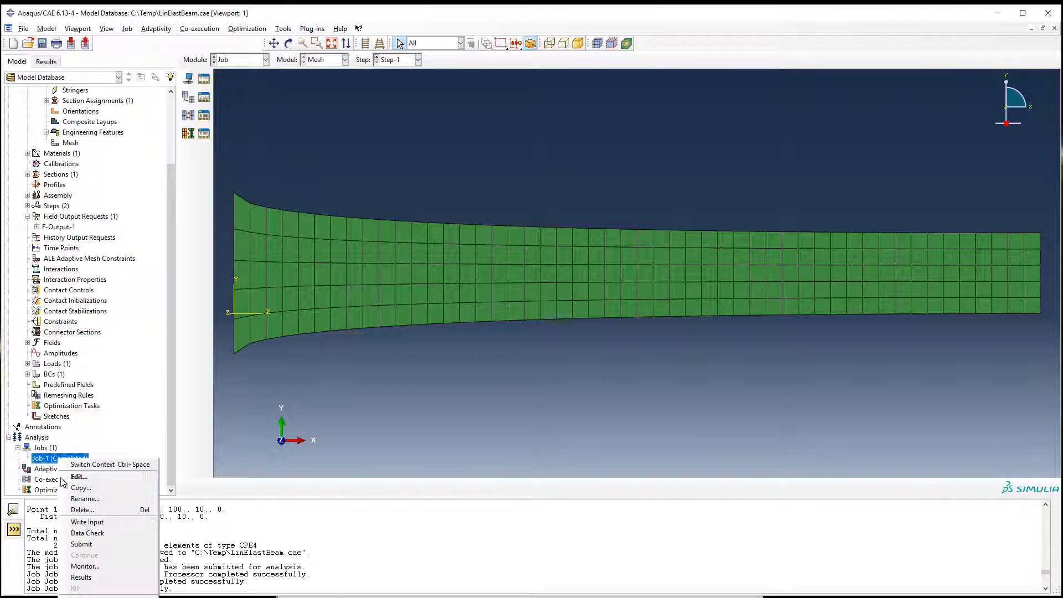
pyautogui.click(80, 577)
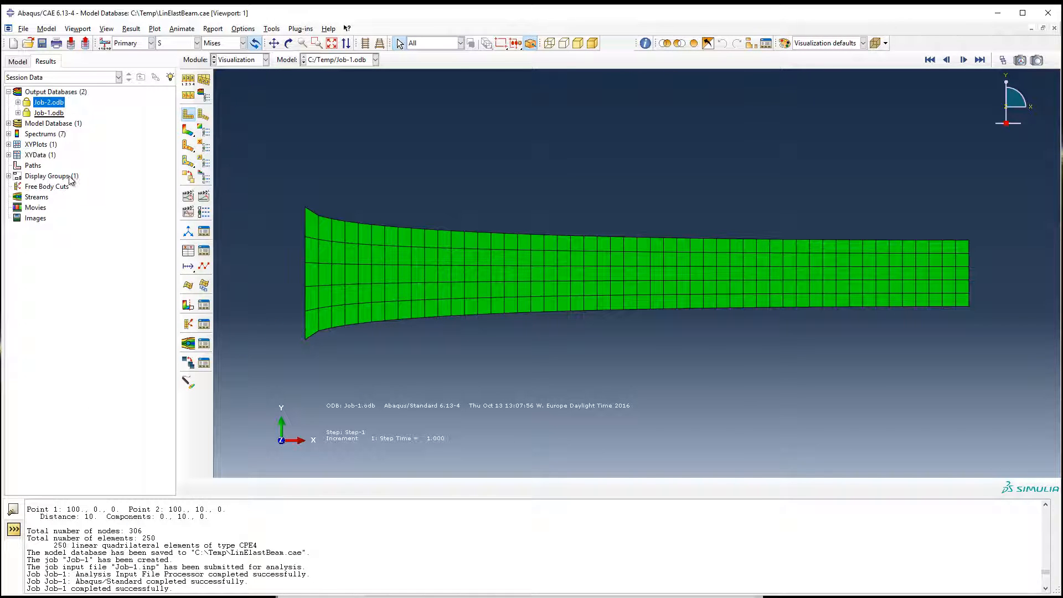
pyautogui.doubleClick(48, 114)
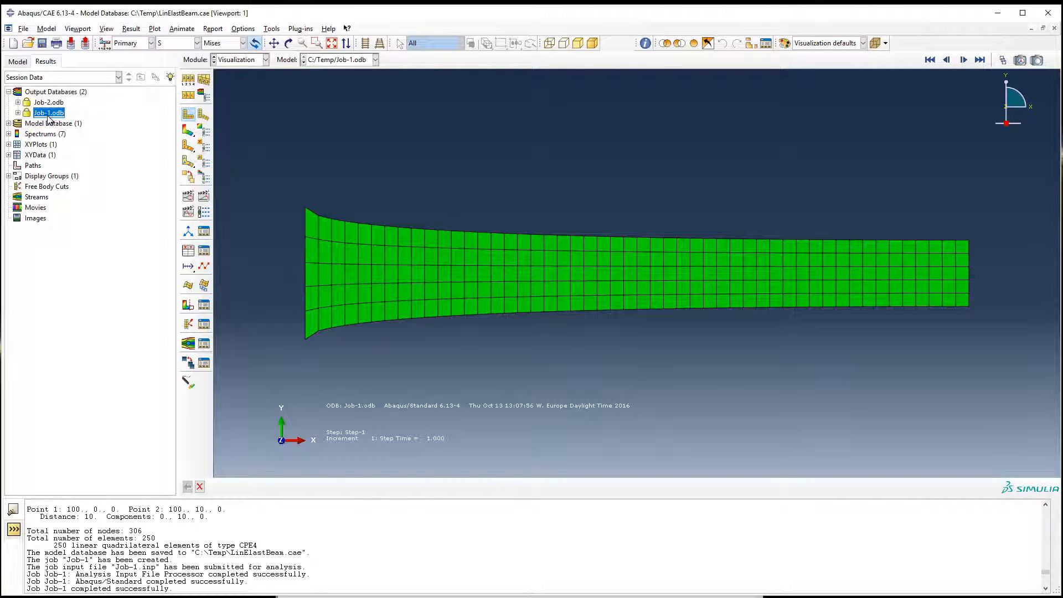
# Plot contours on the deformed beam and change the contoured variable from Mises stress to displacement U, Magnitude.
pyautogui.click(187, 129)
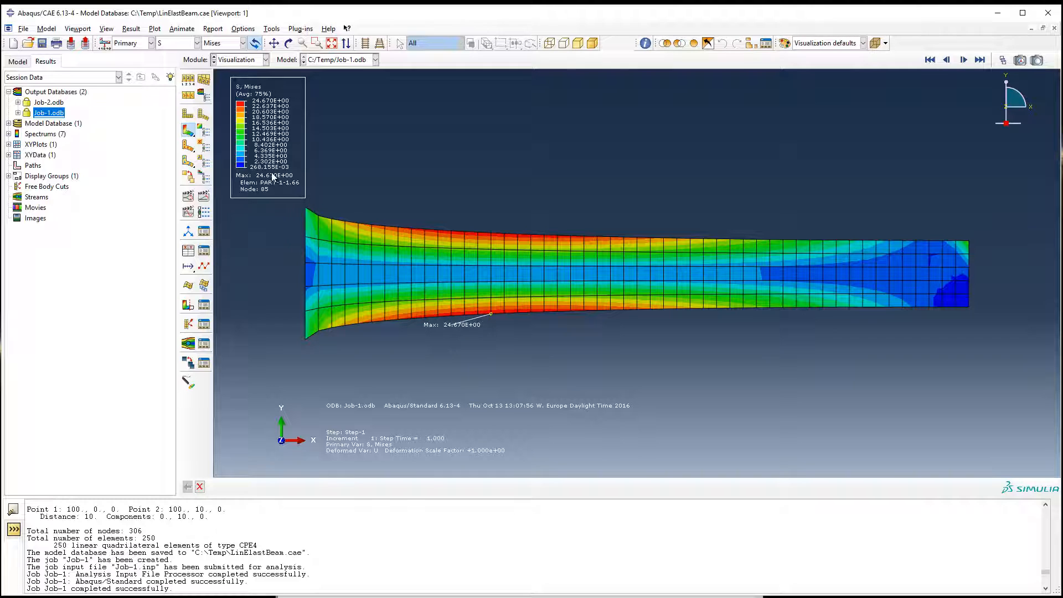
pyautogui.click(195, 43)
pyautogui.click(173, 99)
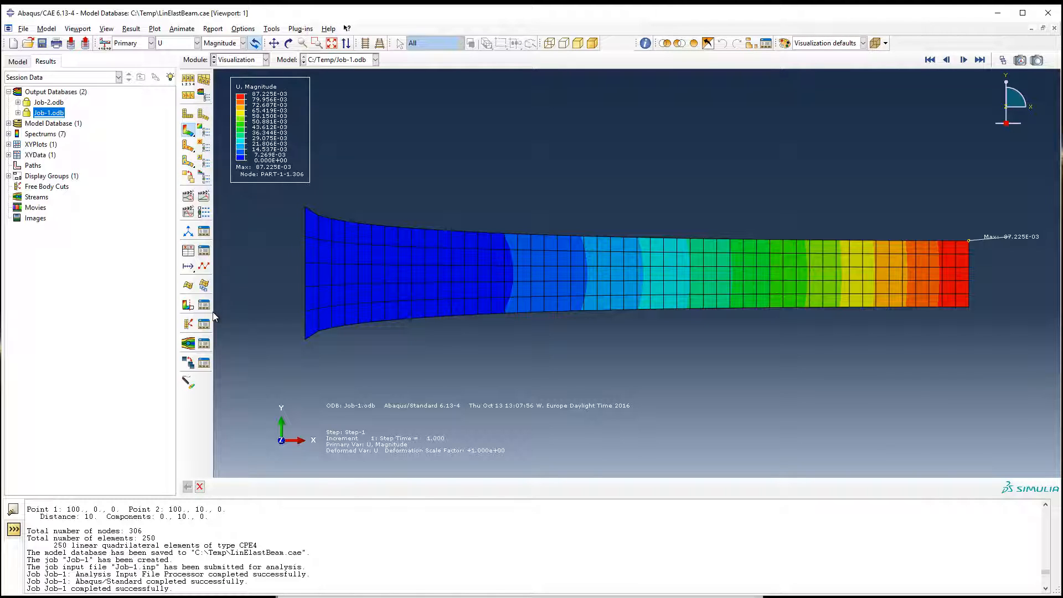
# Start creating XY data from ODB field output, using the unique nodal spatial displacement component U2 as the variable.
pyautogui.click(189, 256)
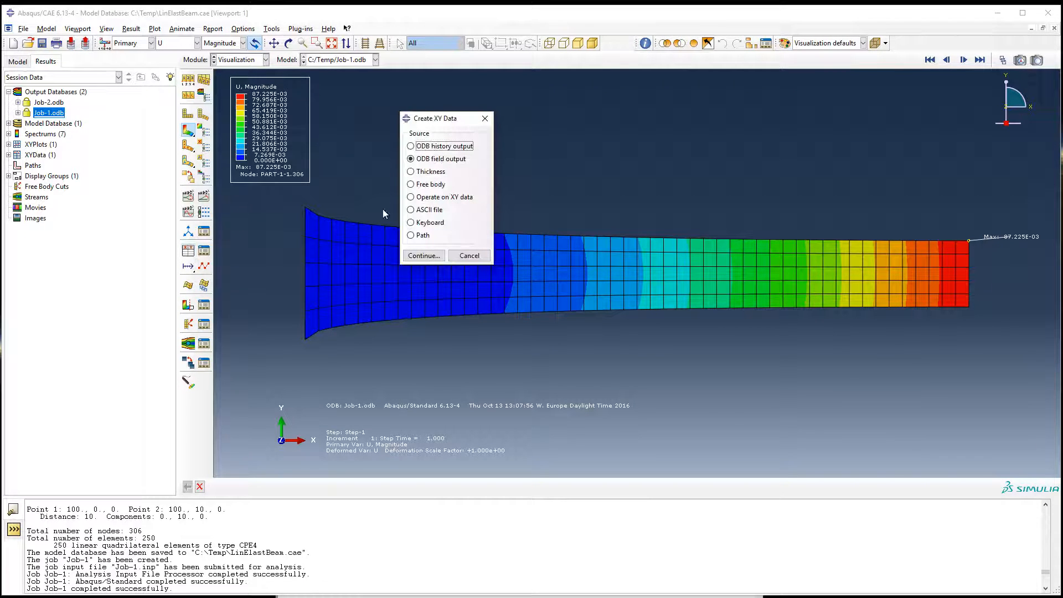
pyautogui.click(424, 255)
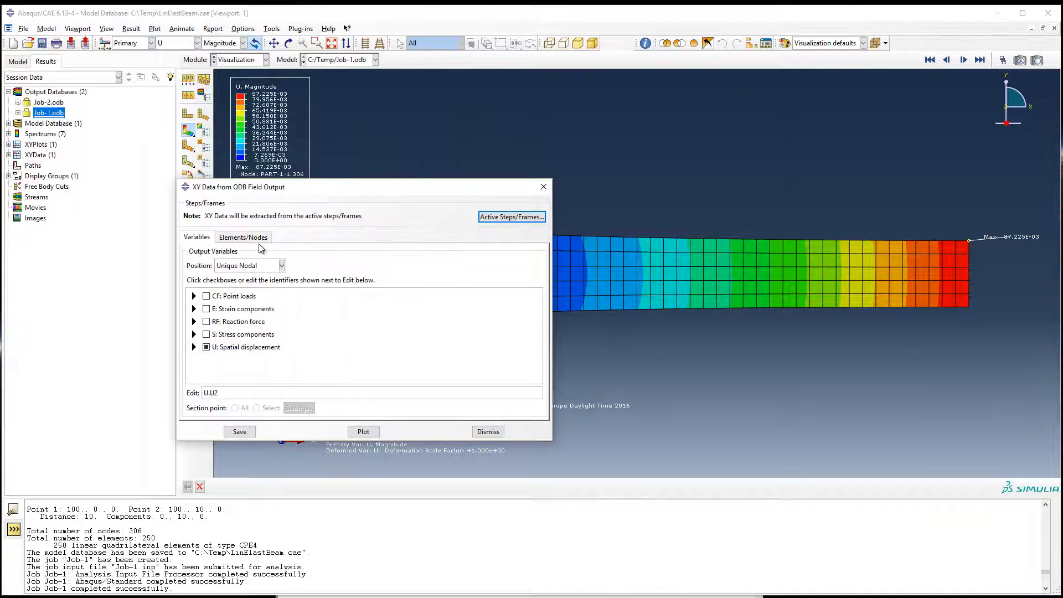
pyautogui.click(195, 347)
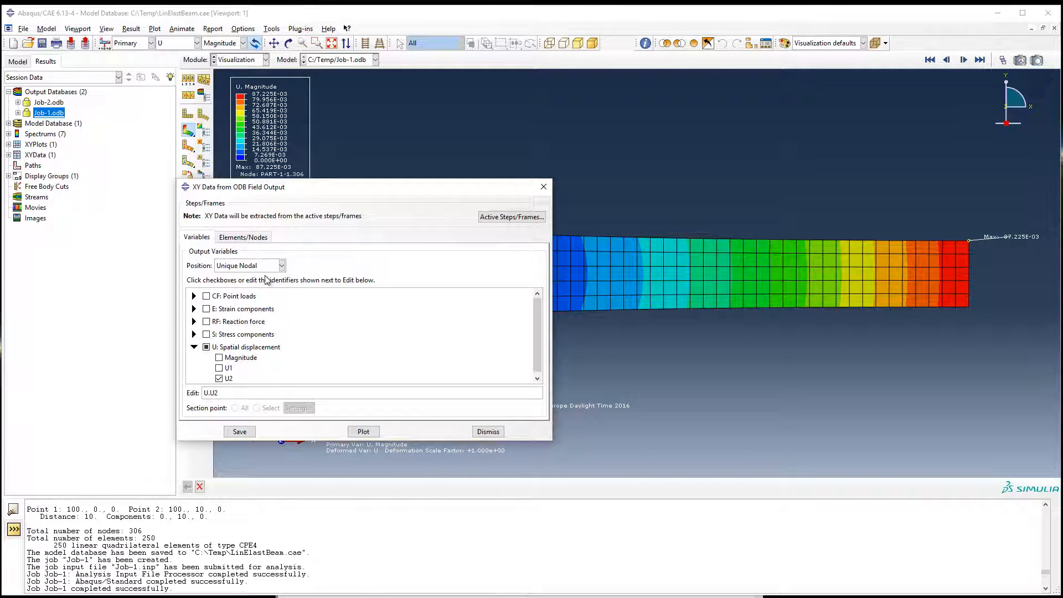
pyautogui.scroll(-1, 228, 366)
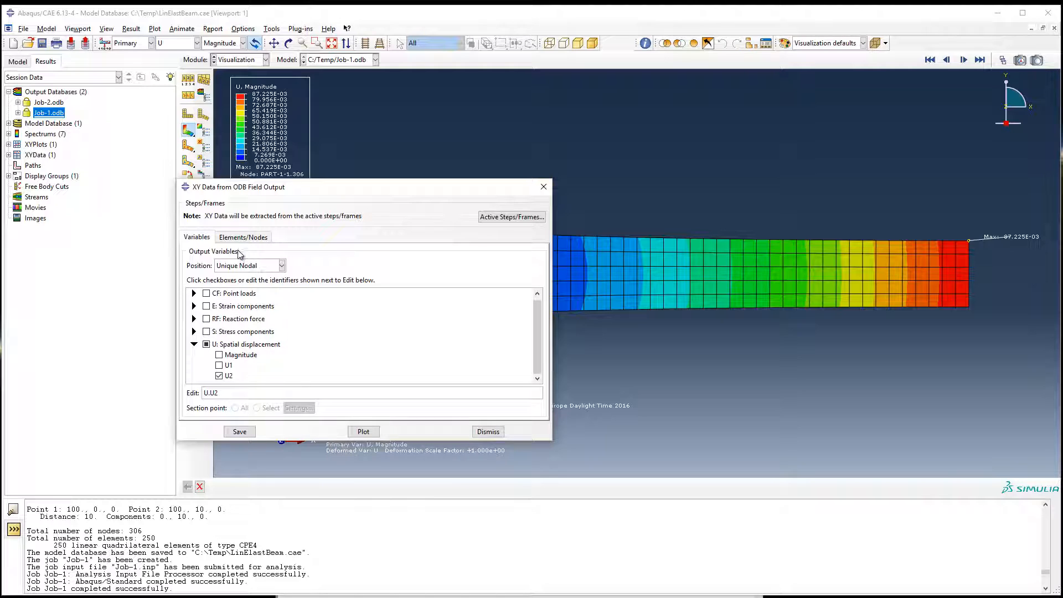
# Pick the upper corner node at the beam's free end, plot its U2 displacement over time, and close the XY data dialog.
pyautogui.click(249, 237)
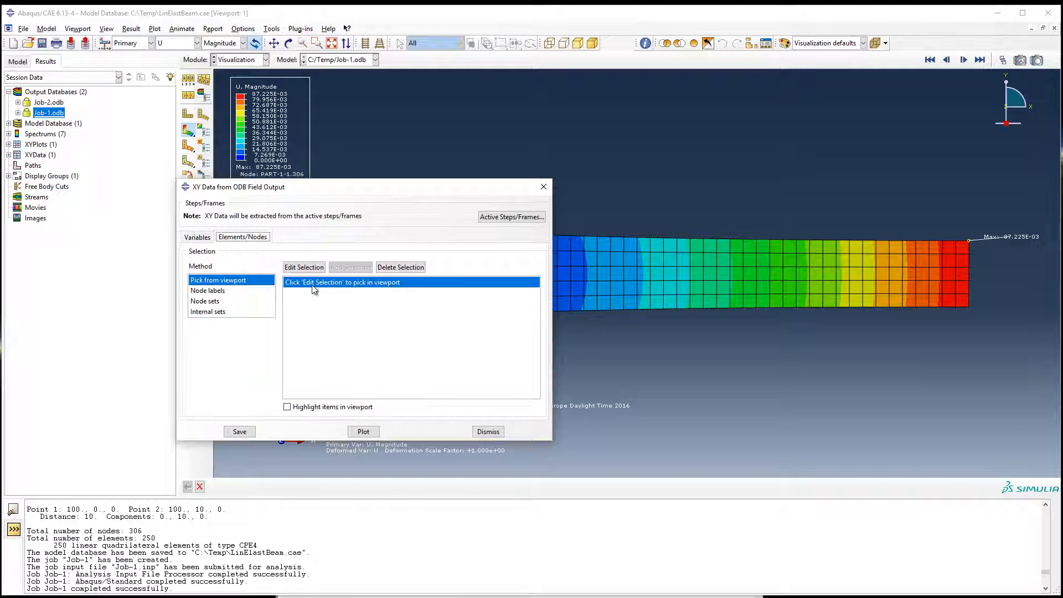
pyautogui.click(967, 242)
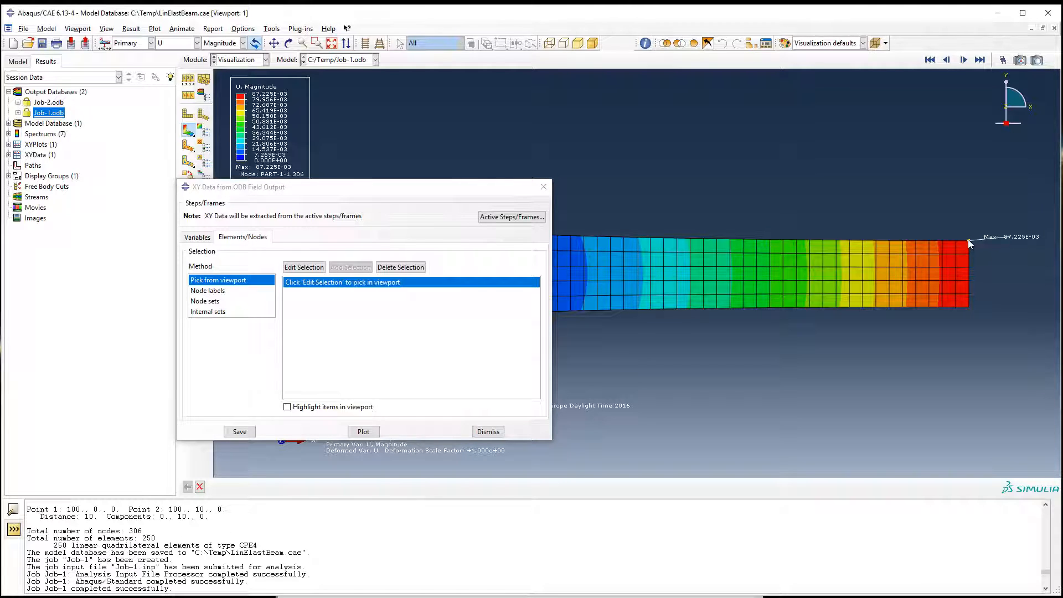
pyautogui.click(304, 268)
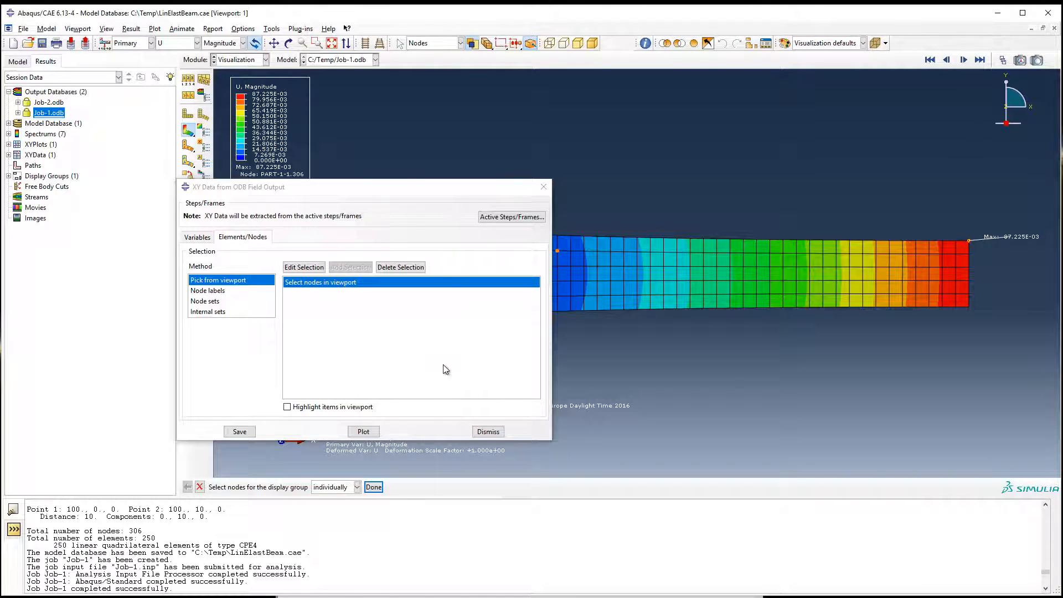
pyautogui.click(369, 491)
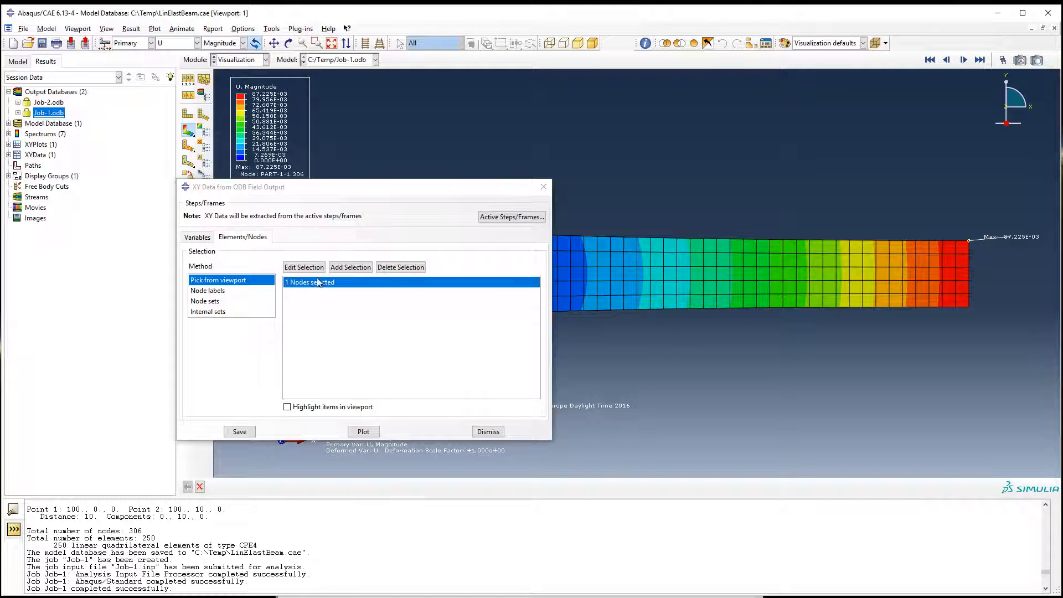
pyautogui.click(364, 431)
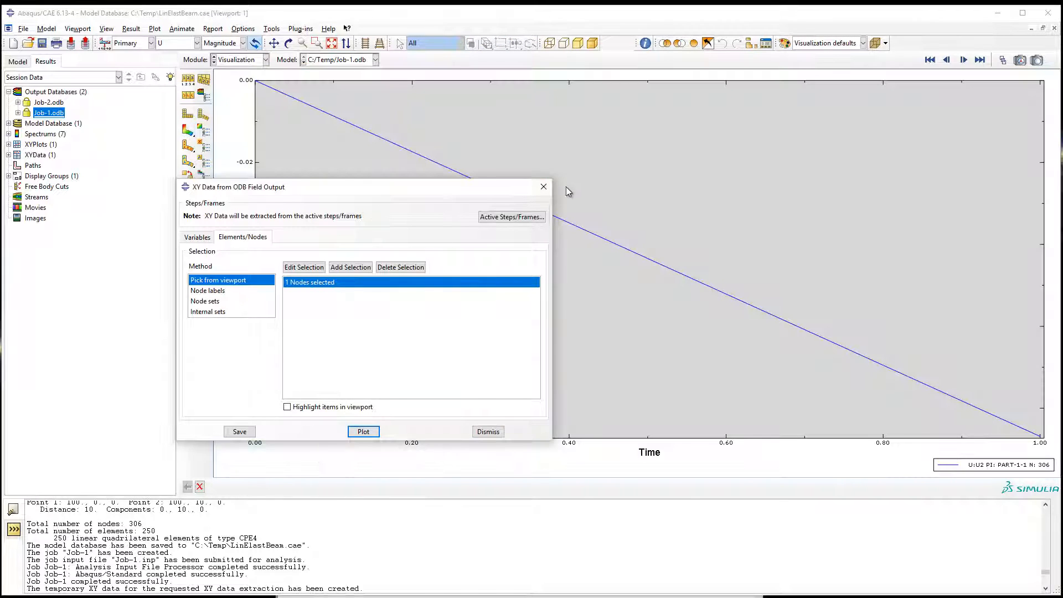
pyautogui.click(543, 187)
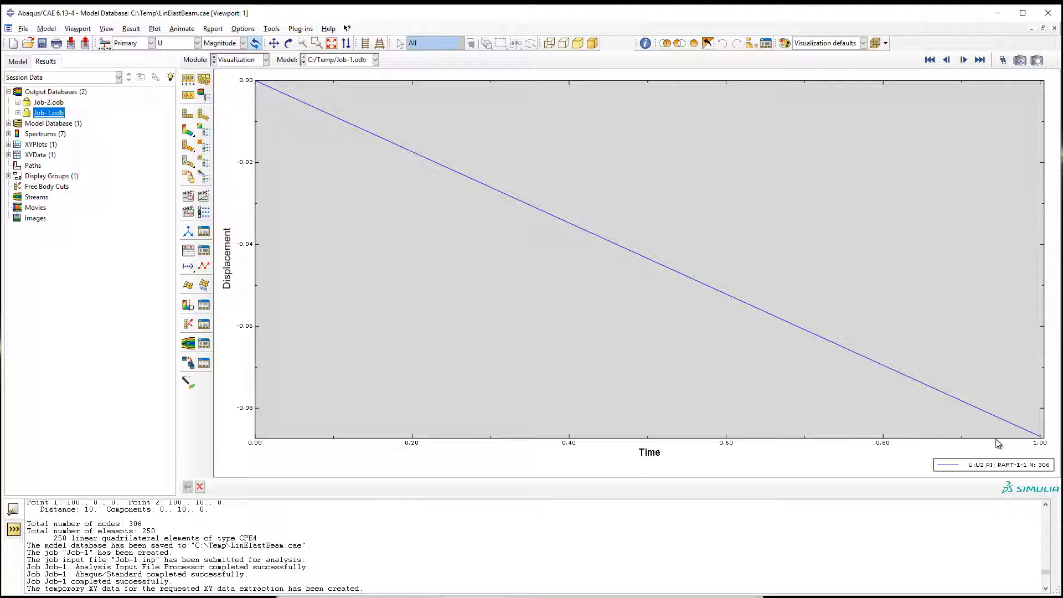
# Return to the contour plot on the deformed beam and set the deformation scale factor to auto-compute.
pyautogui.click(187, 132)
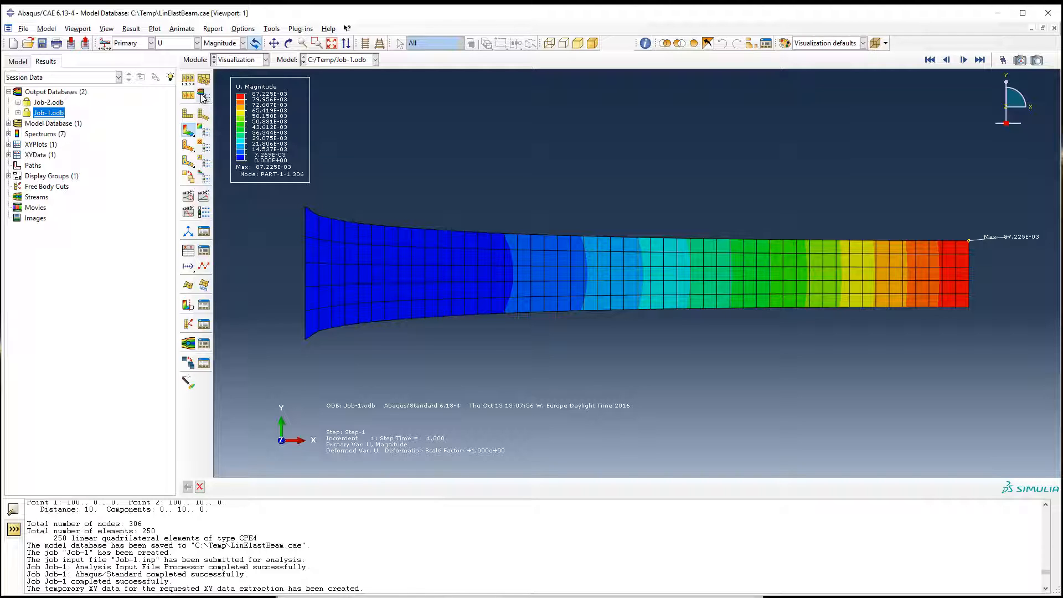
pyautogui.click(188, 79)
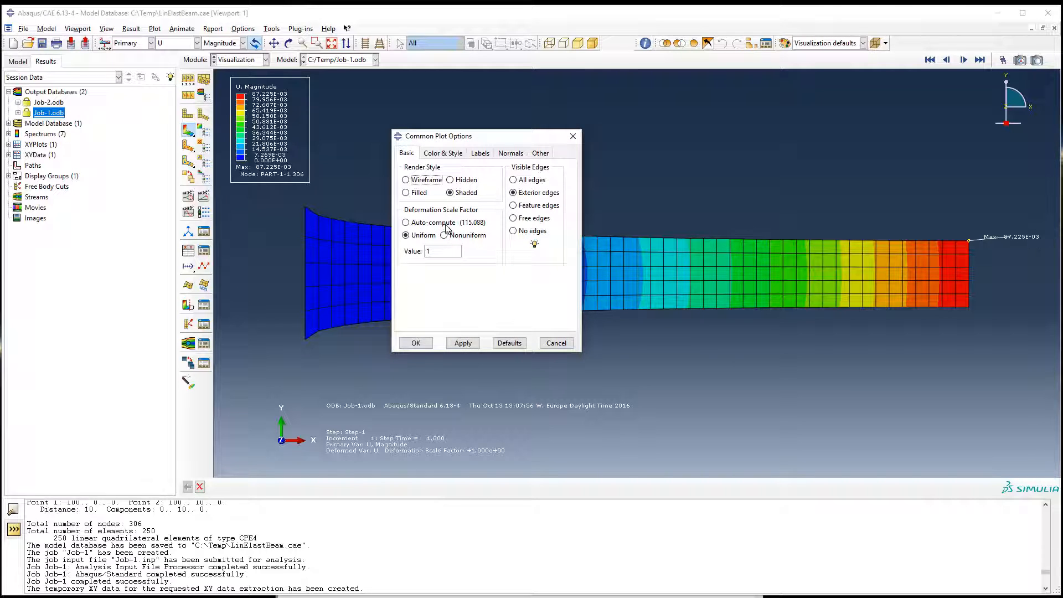
pyautogui.click(406, 222)
pyautogui.click(416, 343)
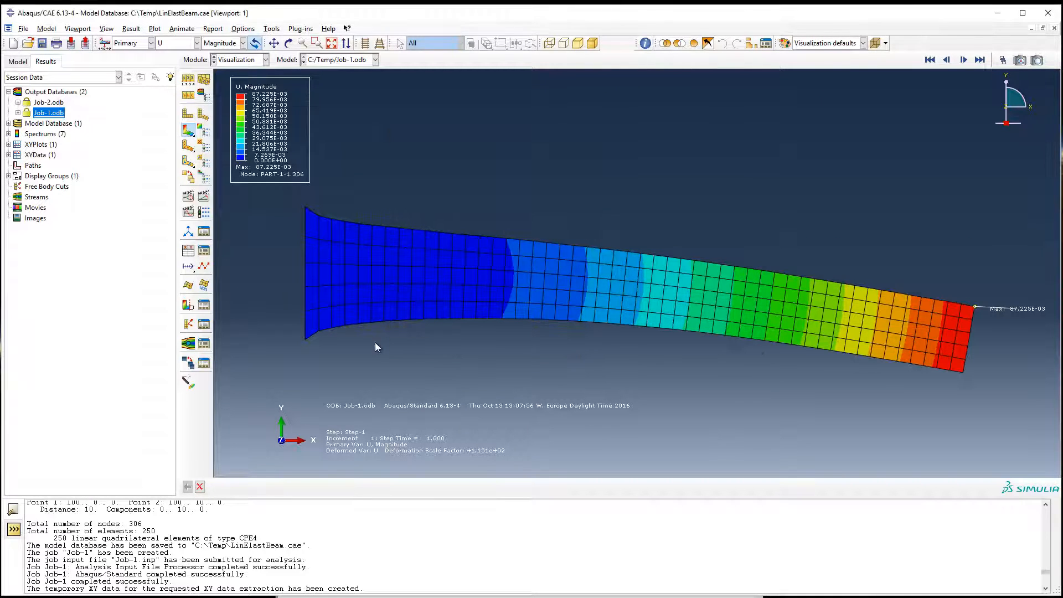